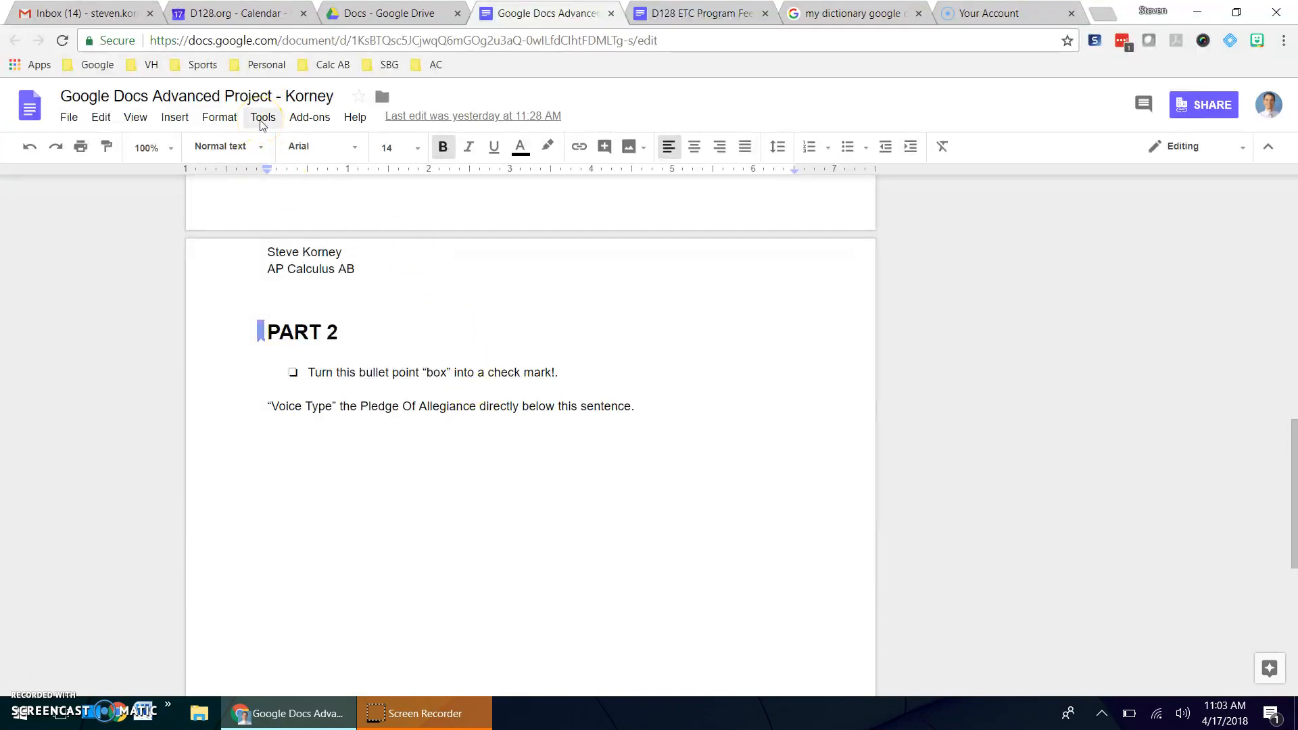
Replace every occurrence of "D128" in the document with "District 128" using Find and replace.
{"action": "left_click", "coordinate": [103, 124]}
{"action": "left_click", "coordinate": [146, 328]}
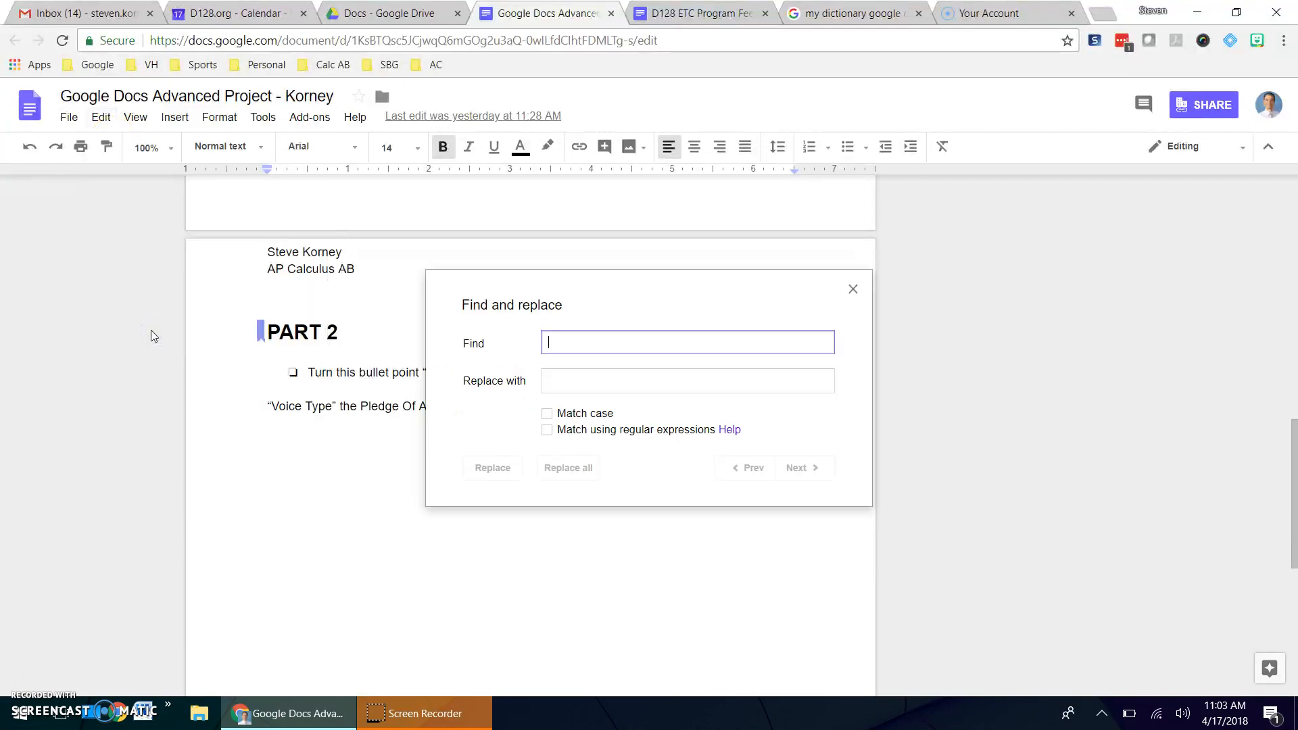
{"action": "type", "text": "D128"}
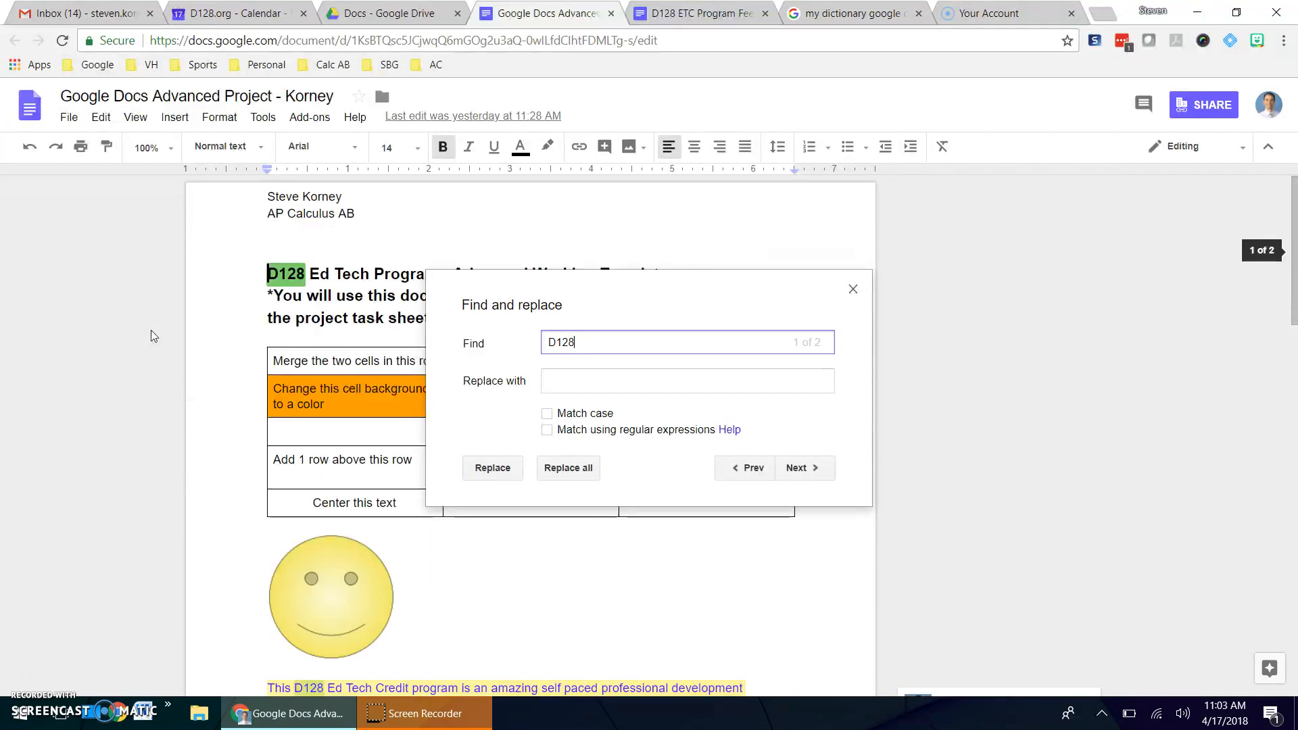
{"action": "key", "text": "Tab"}
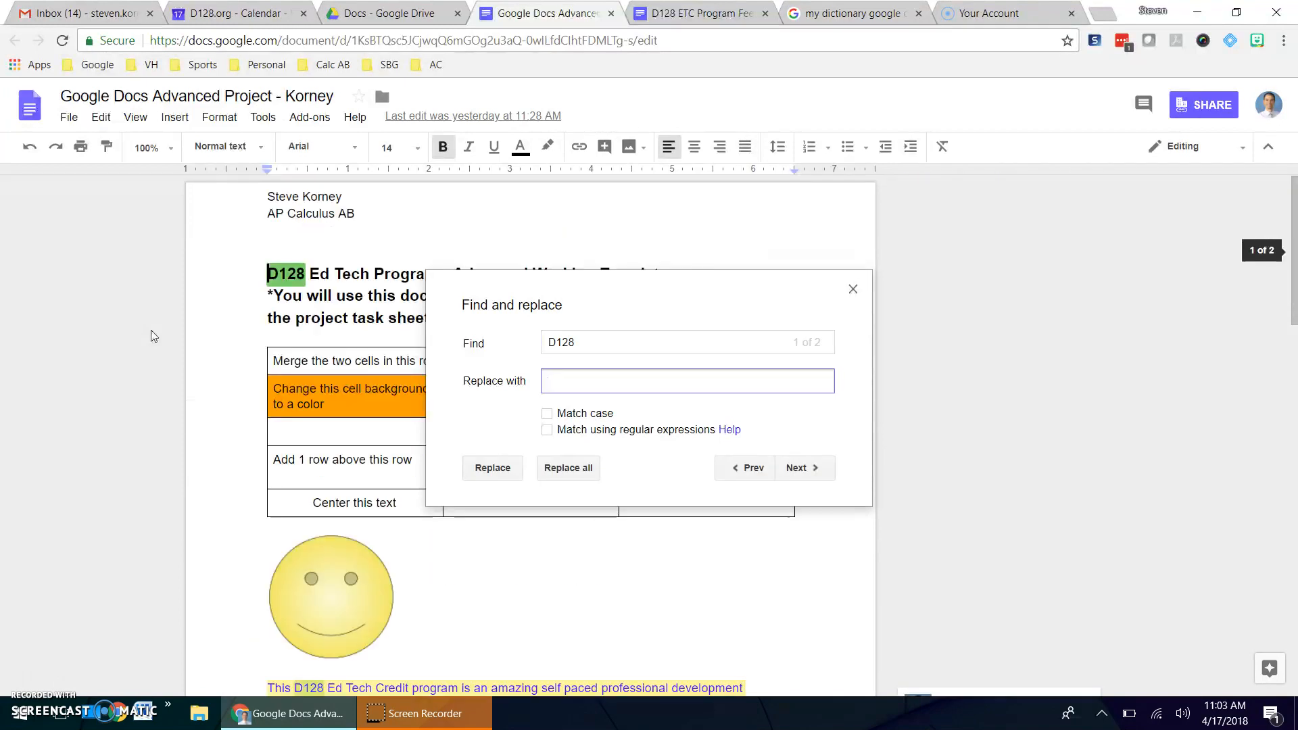
{"action": "type", "text": "District 128"}
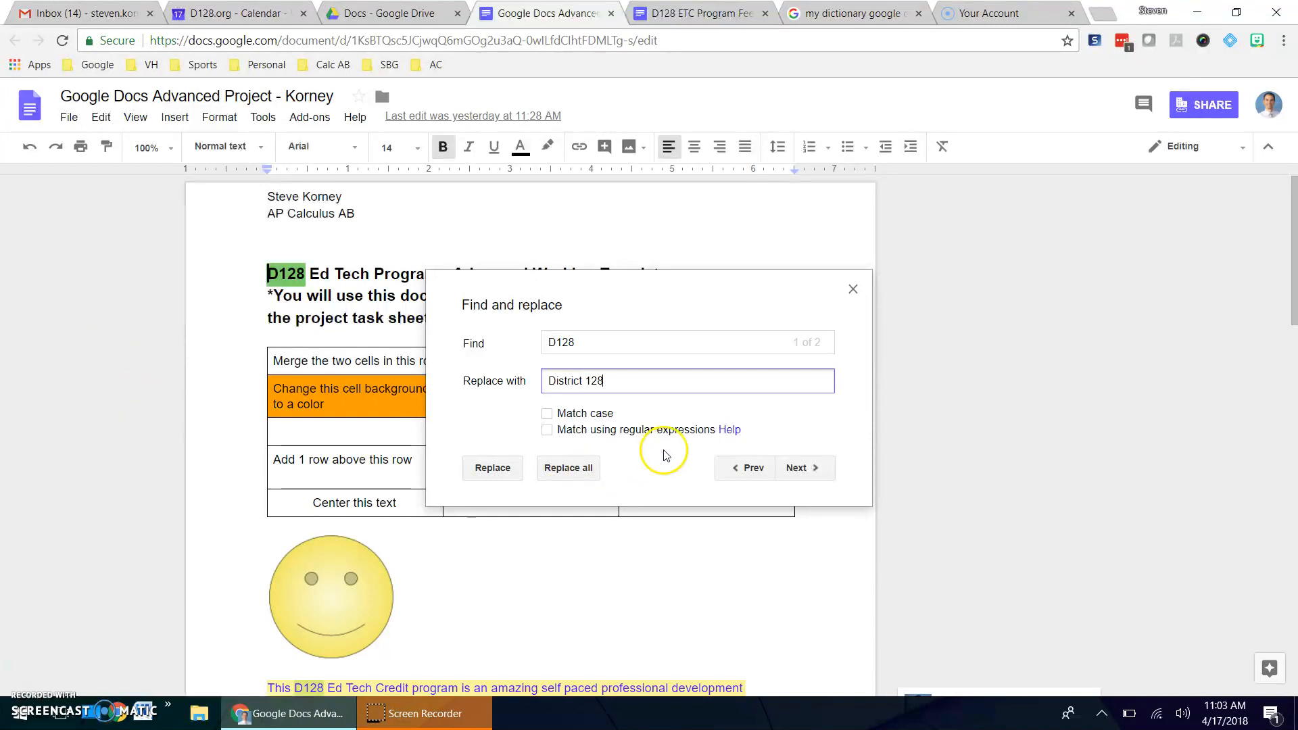
{"action": "left_click", "coordinate": [570, 472]}
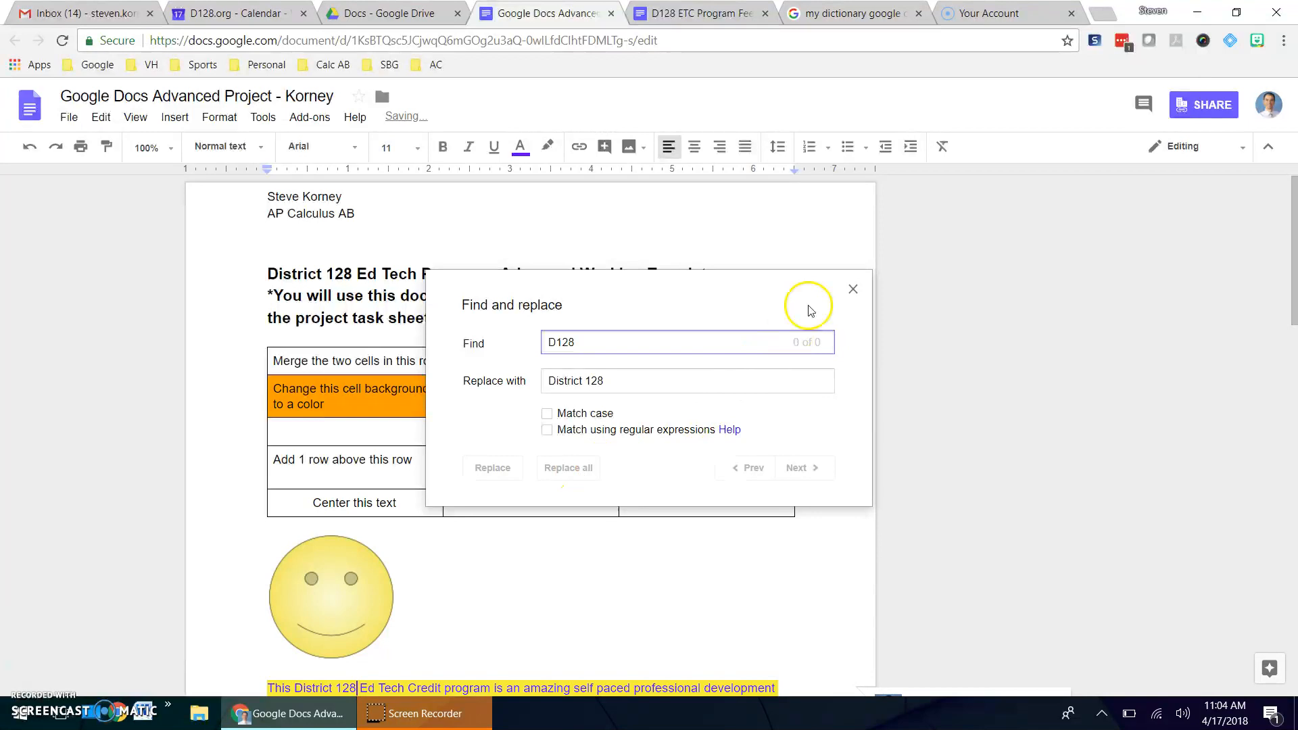
{"action": "left_click", "coordinate": [852, 289]}
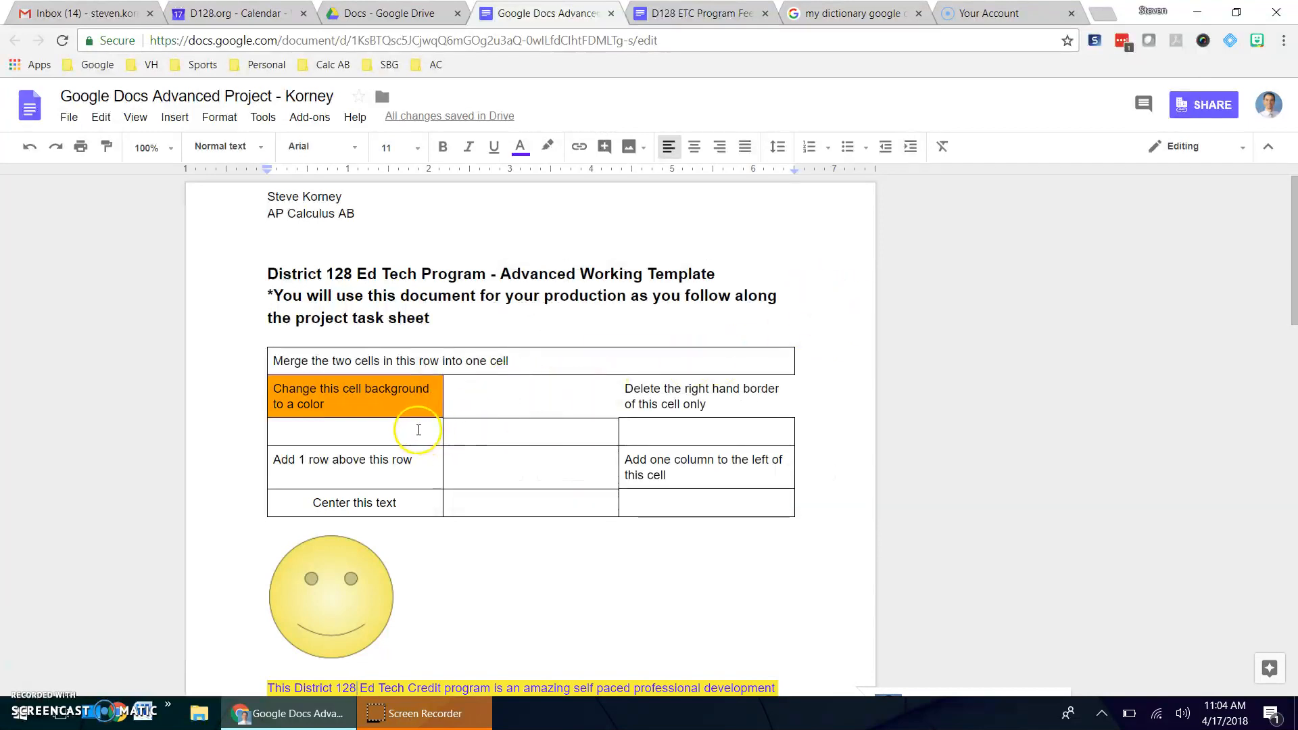
Change the box bullet of the first item under the PART 2 heading into a check mark.
{"action": "left_click_drag", "start_coordinate": [1292, 280], "coordinate": [1293, 475]}
{"action": "scroll", "coordinate": [338, 455], "scroll_direction": "down", "scroll_amount": 2}
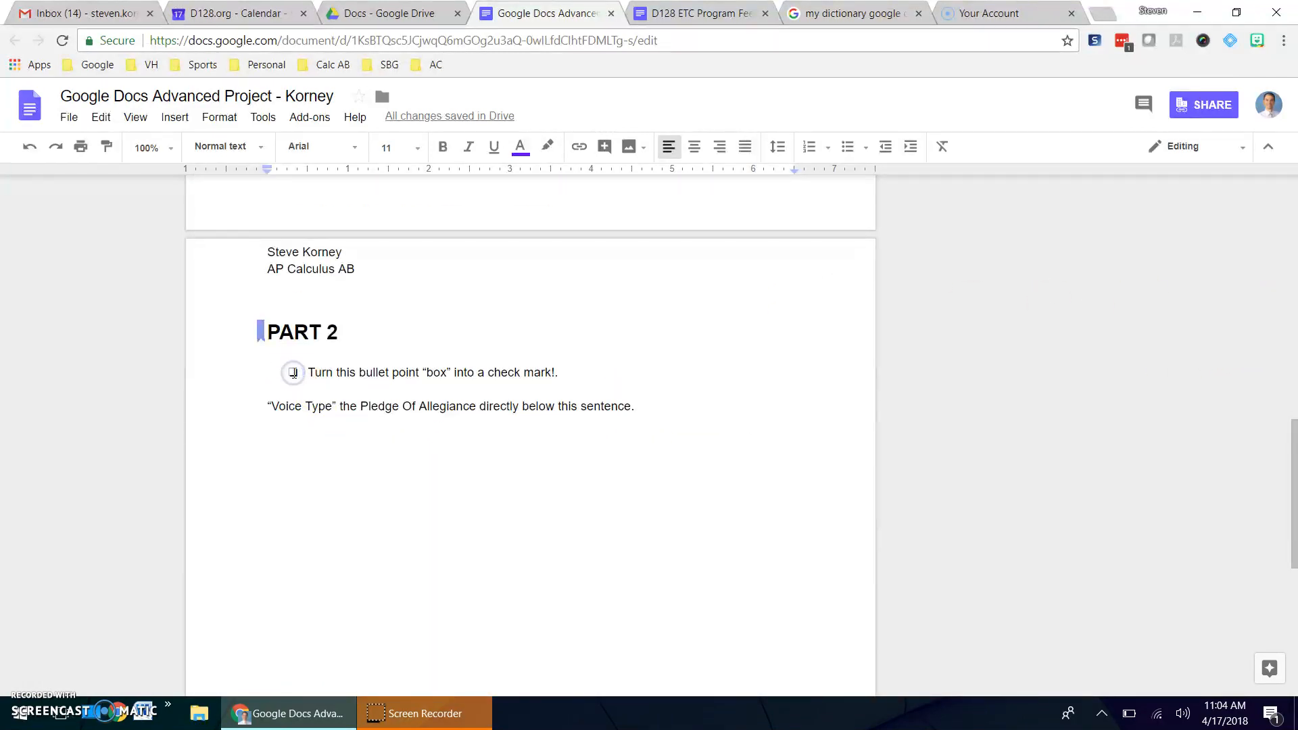
{"action": "left_click", "coordinate": [293, 372]}
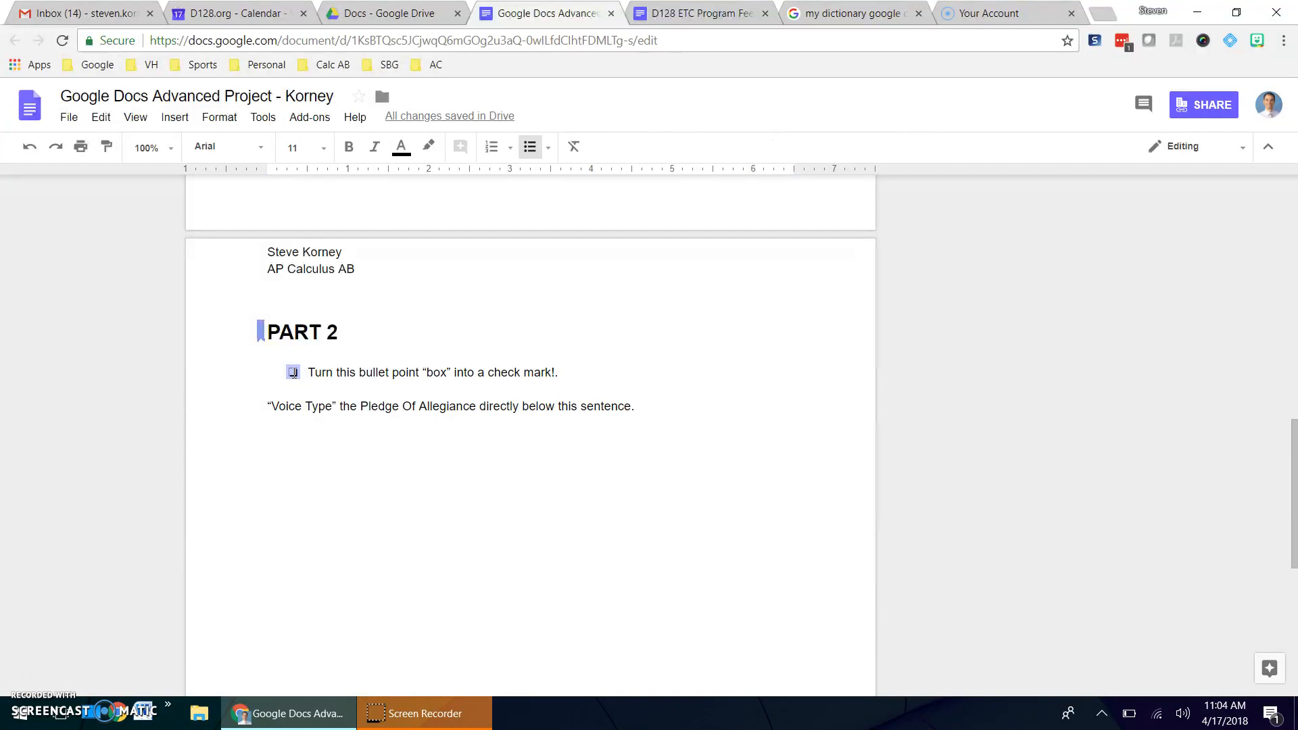
{"action": "right_click", "coordinate": [293, 373]}
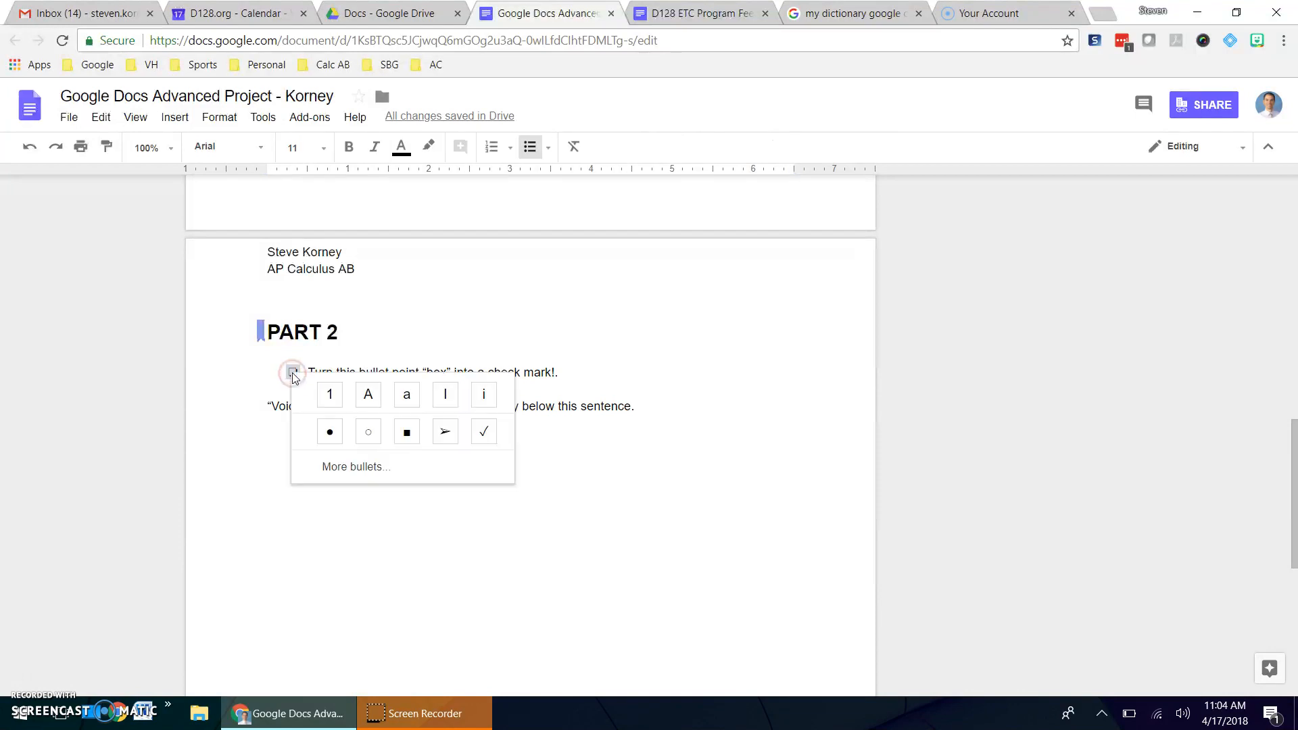
{"action": "left_click", "coordinate": [482, 436]}
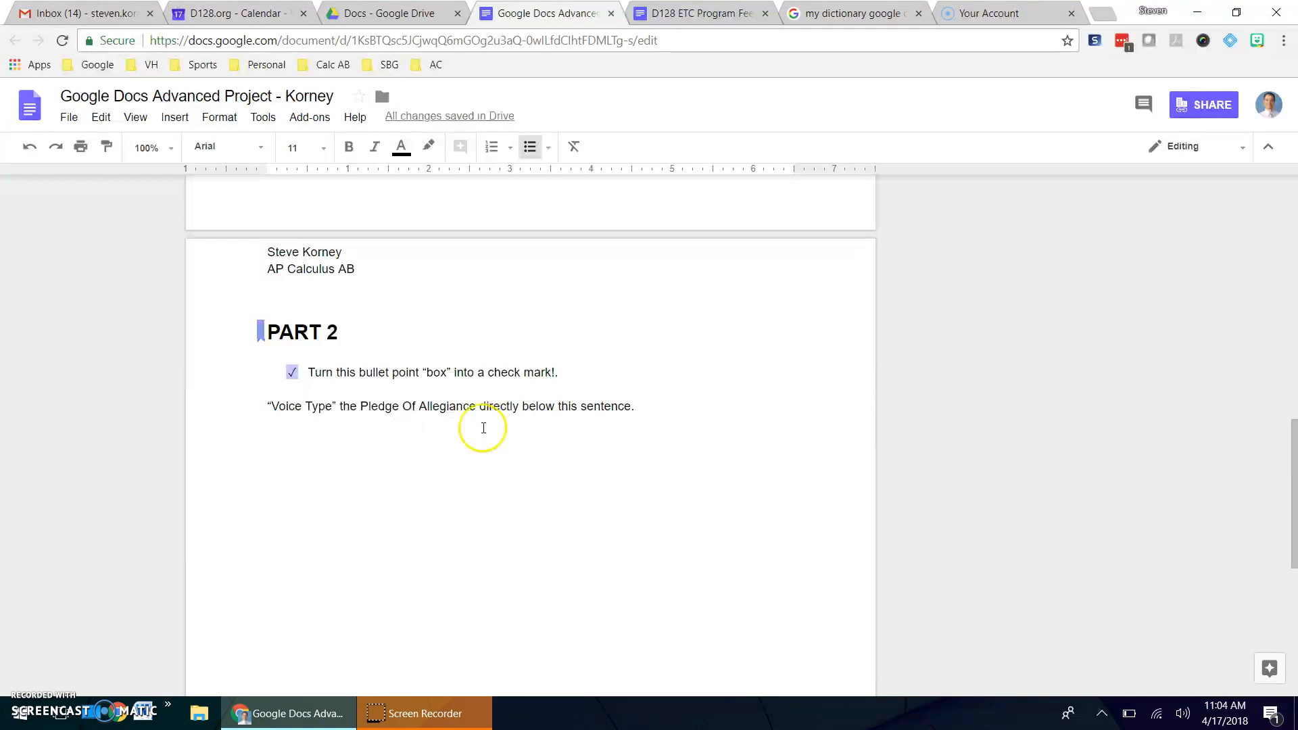
Move the document from the Docs folder up into its parent folder, ETC Review.
{"action": "left_click", "coordinate": [383, 99]}
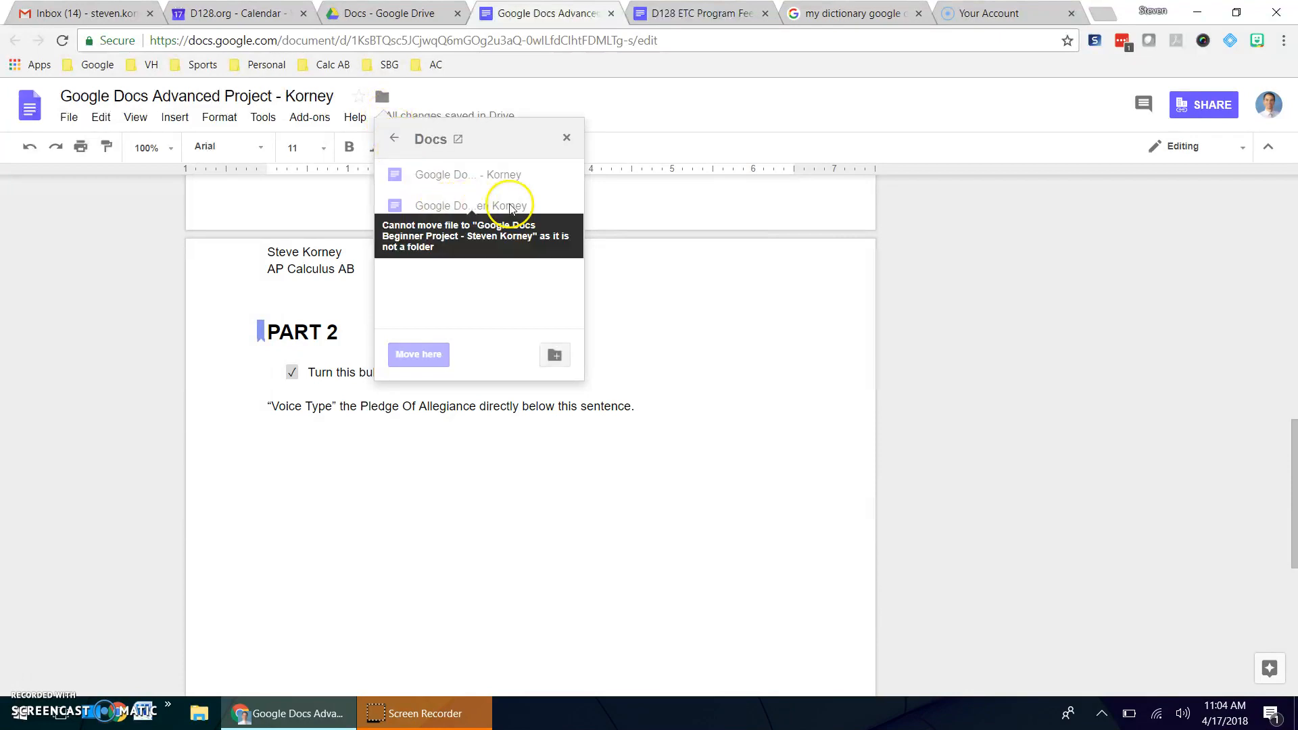
{"action": "left_click", "coordinate": [395, 140]}
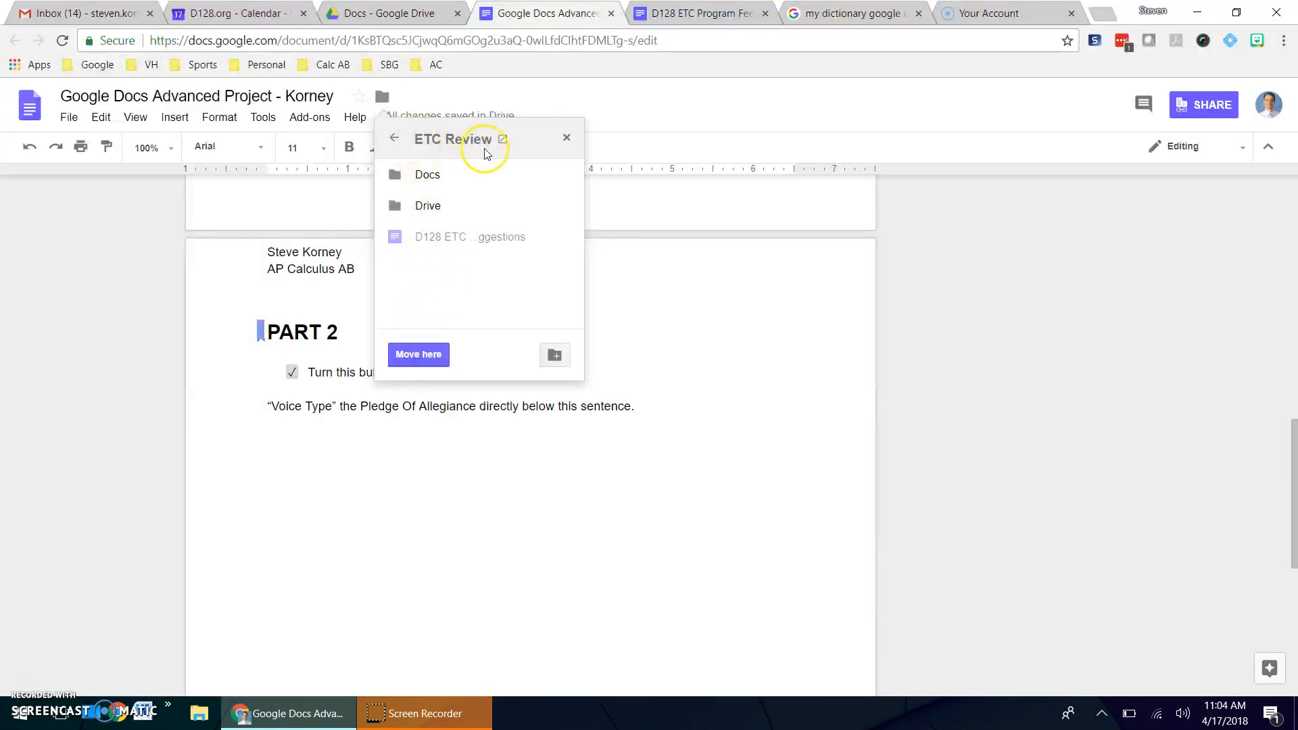
{"action": "left_click", "coordinate": [418, 354]}
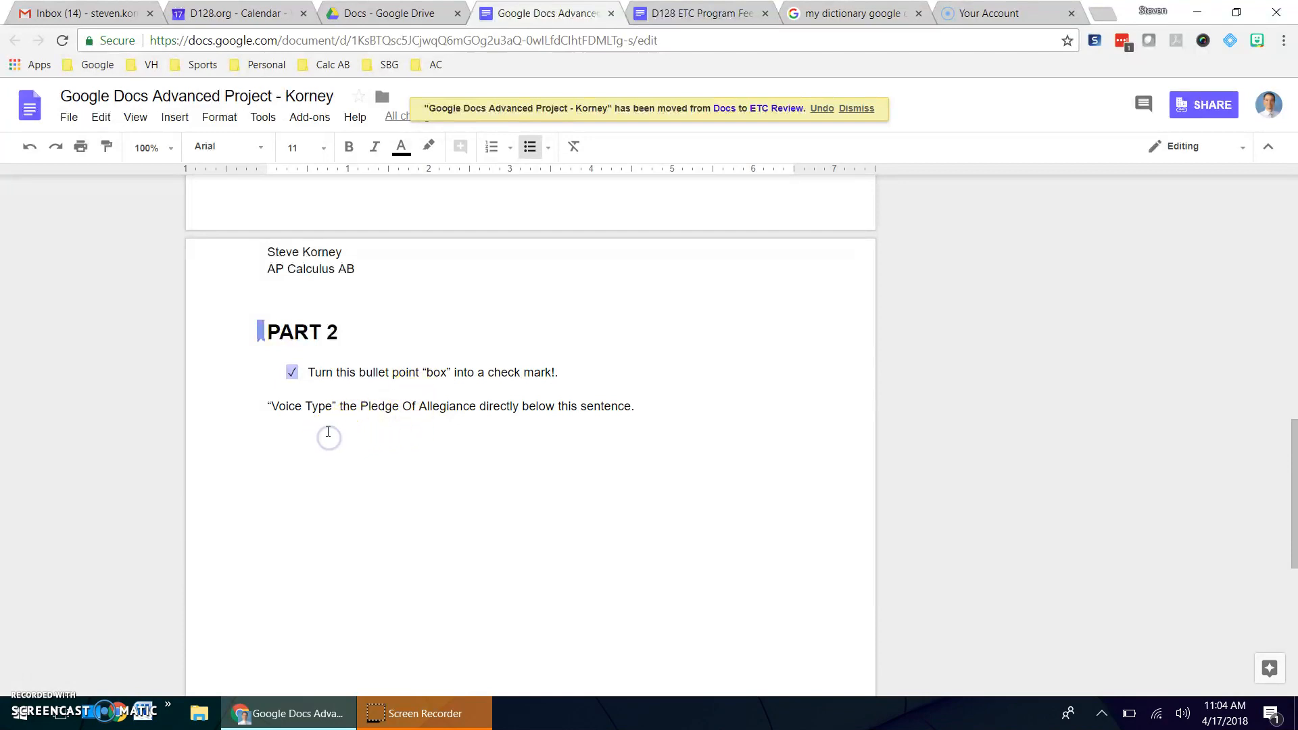
Open Voice typing with the insertion point on the line below the Pledge Of Allegiance instruction.
{"action": "left_click", "coordinate": [343, 421]}
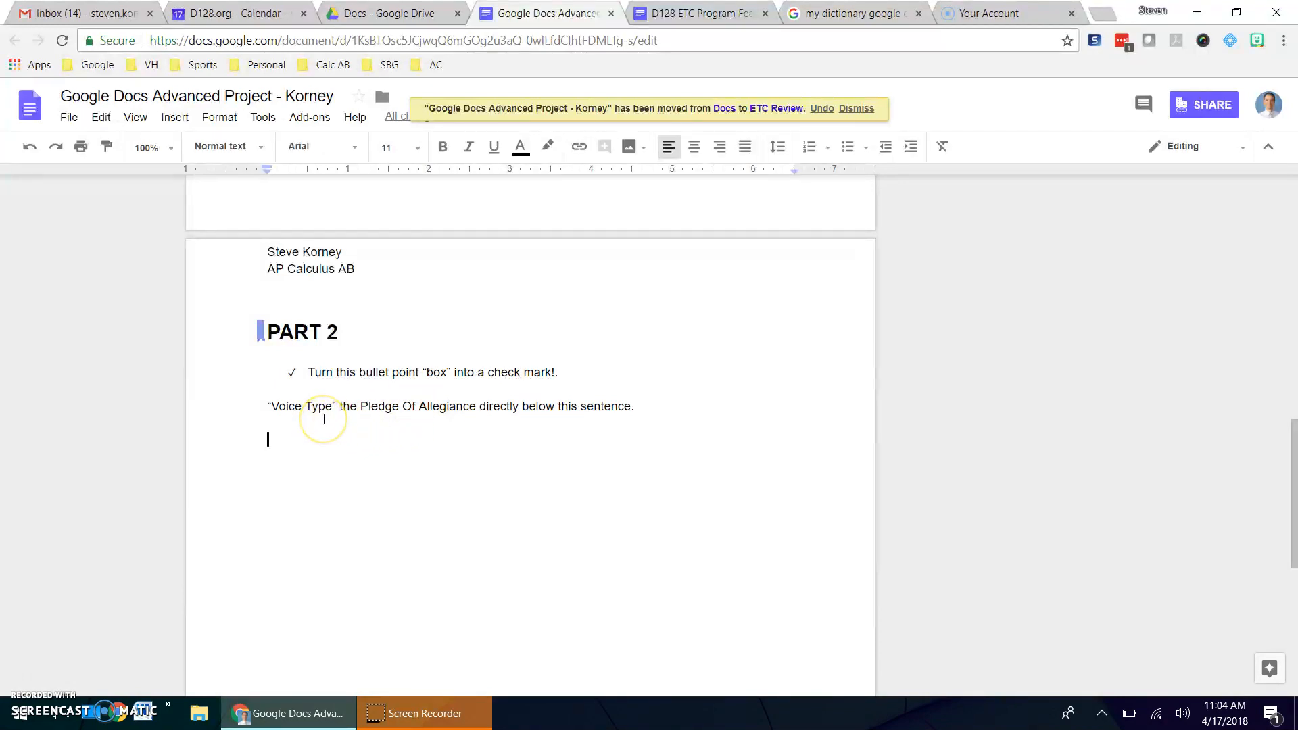
{"action": "left_click", "coordinate": [264, 118]}
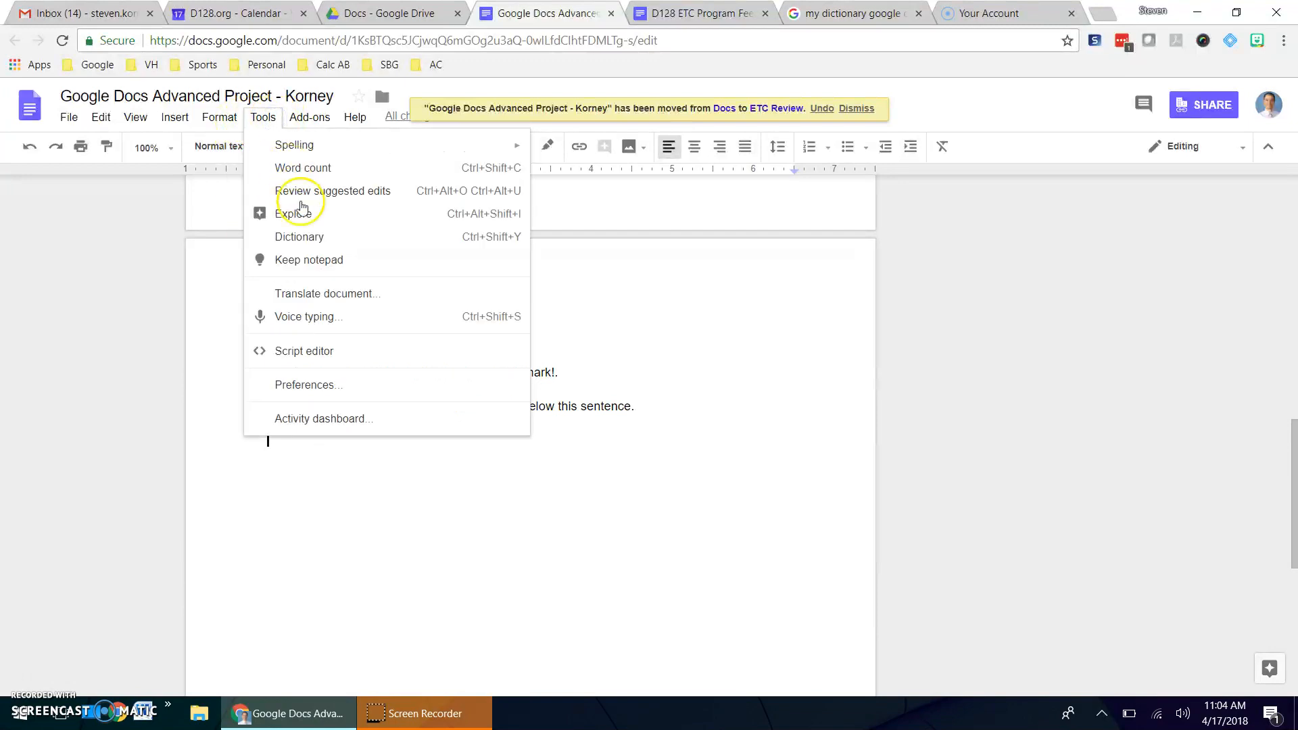
{"action": "left_click", "coordinate": [316, 316]}
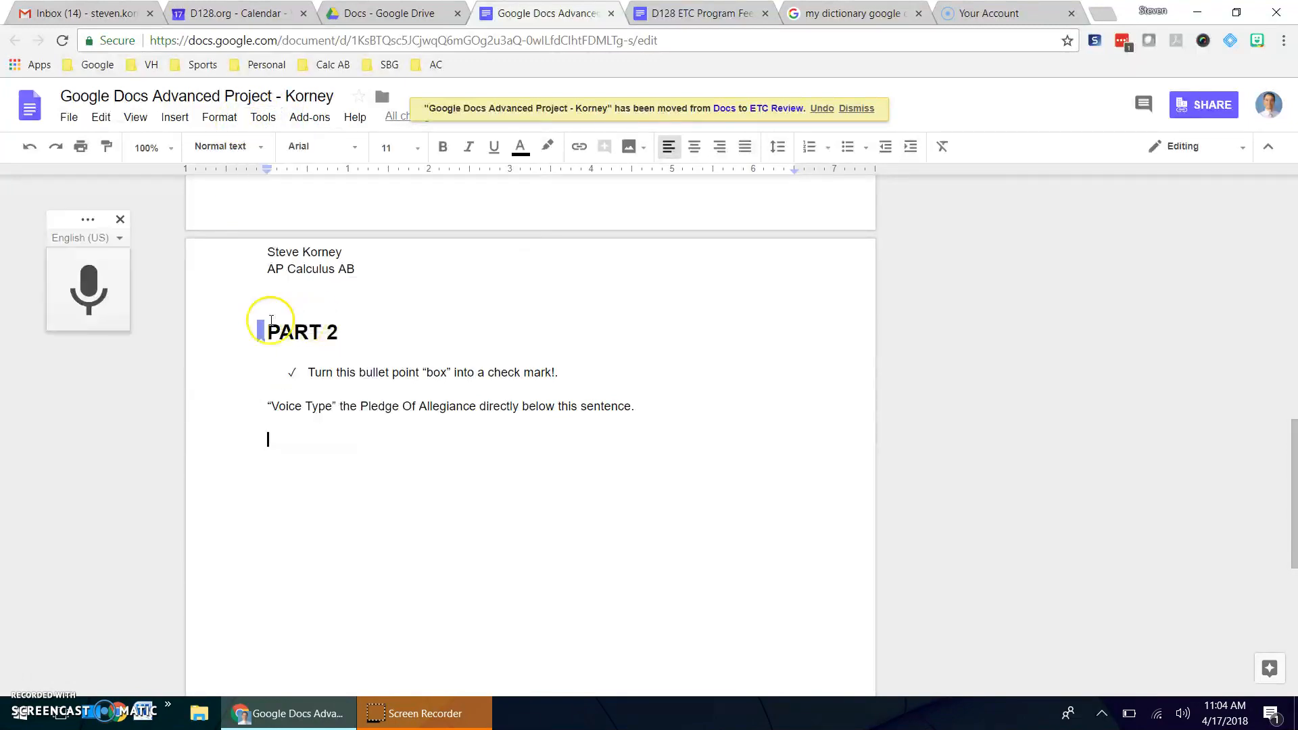
{"action": "left_click", "coordinate": [101, 302]}
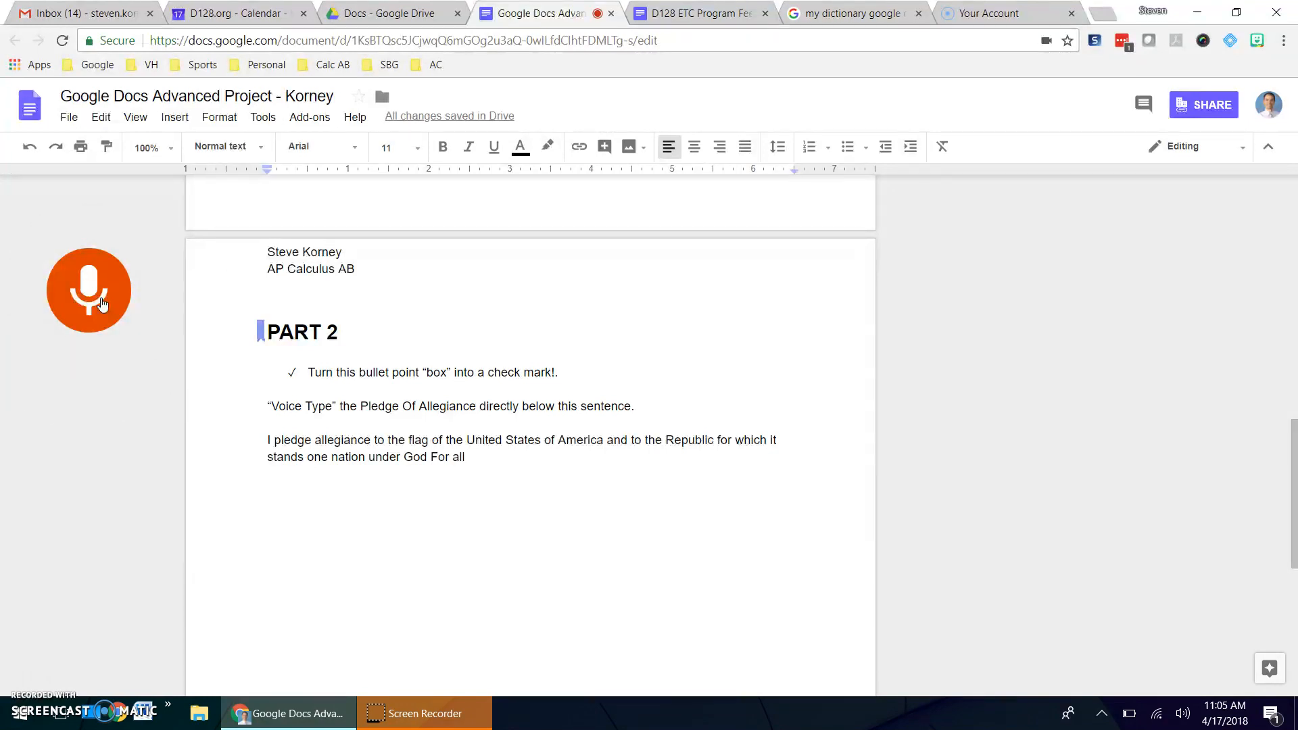
{"action": "left_click", "coordinate": [102, 304]}
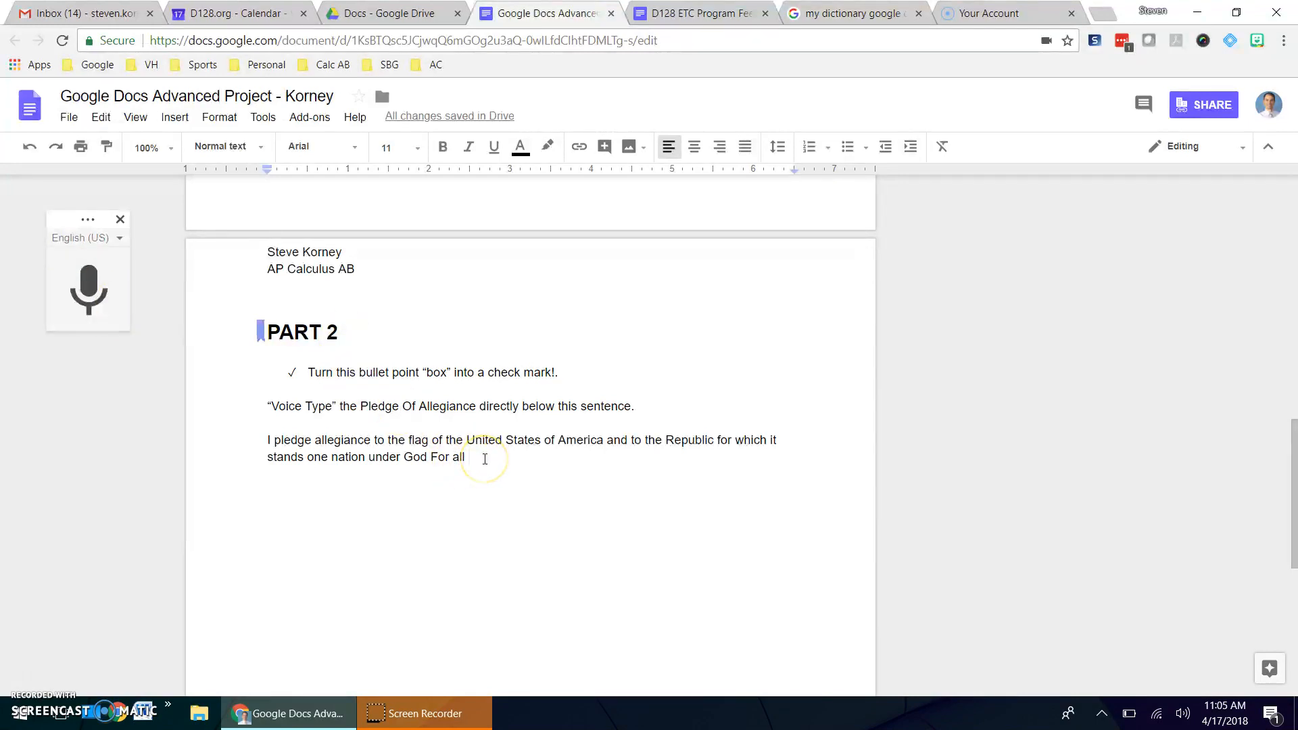
{"action": "left_click_drag", "start_coordinate": [484, 458], "coordinate": [263, 438]}
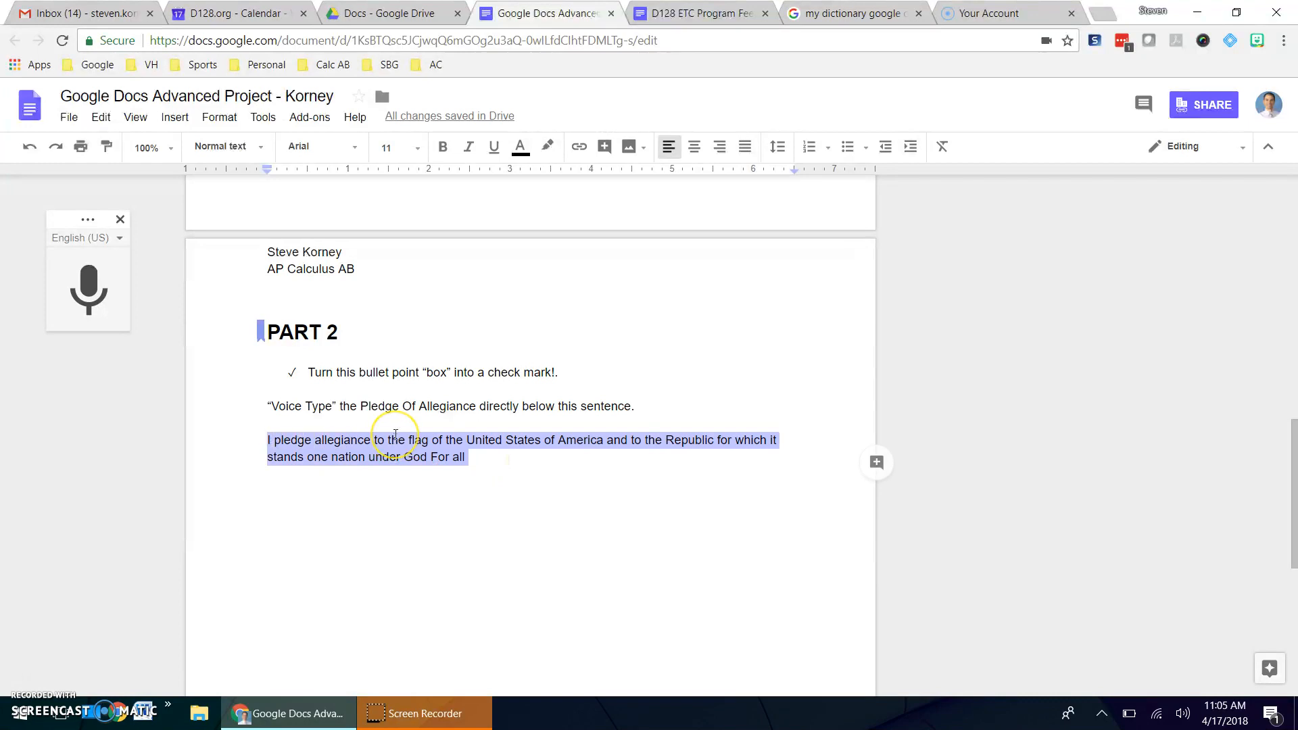
{"action": "key", "text": "BackSpace"}
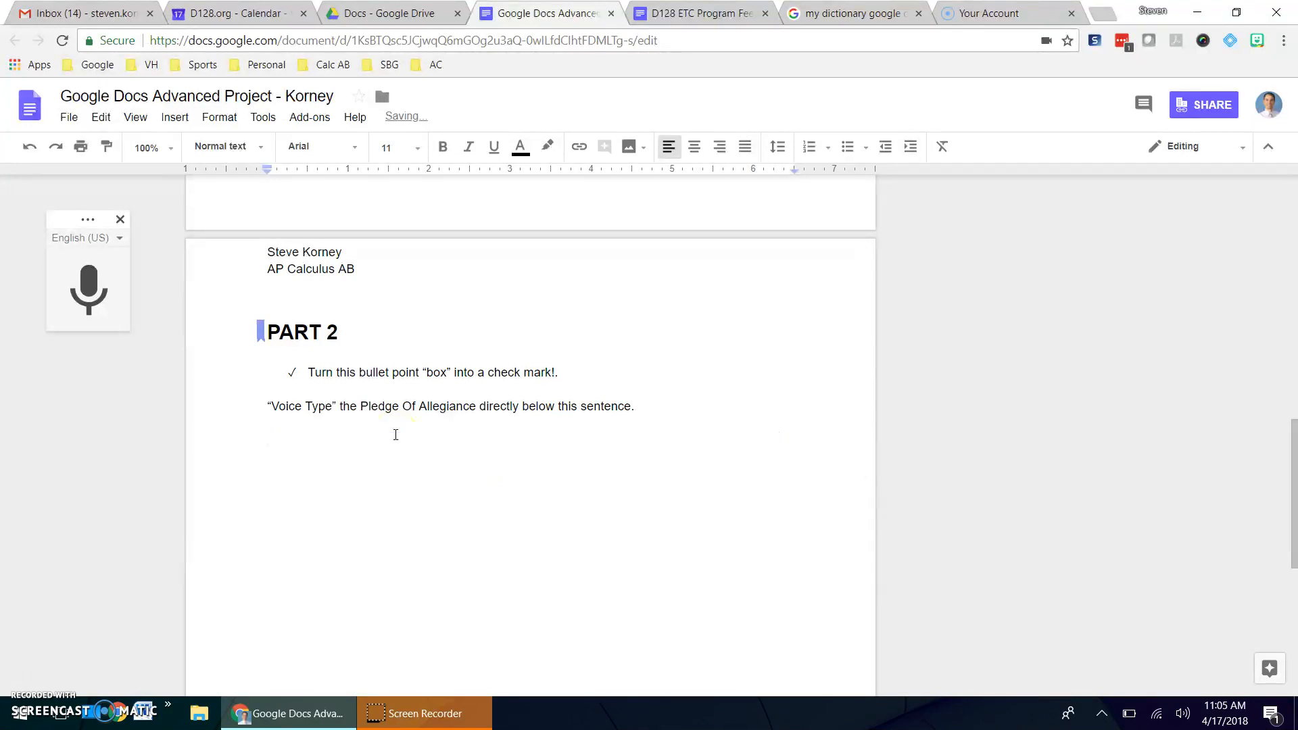
Dictate the Pledge of Allegiance below the instruction by voice typing, and correct its ending to "justice for all.".
{"action": "left_click", "coordinate": [102, 296]}
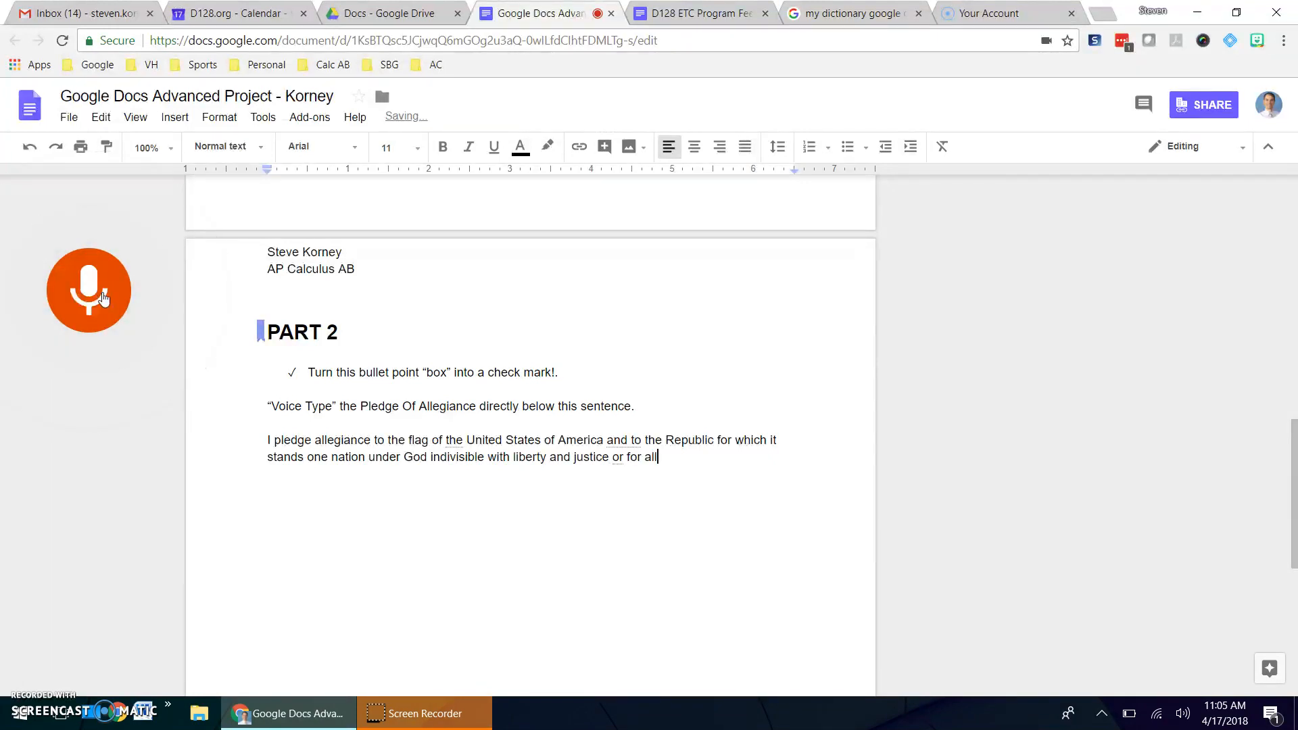
{"action": "left_click", "coordinate": [103, 295]}
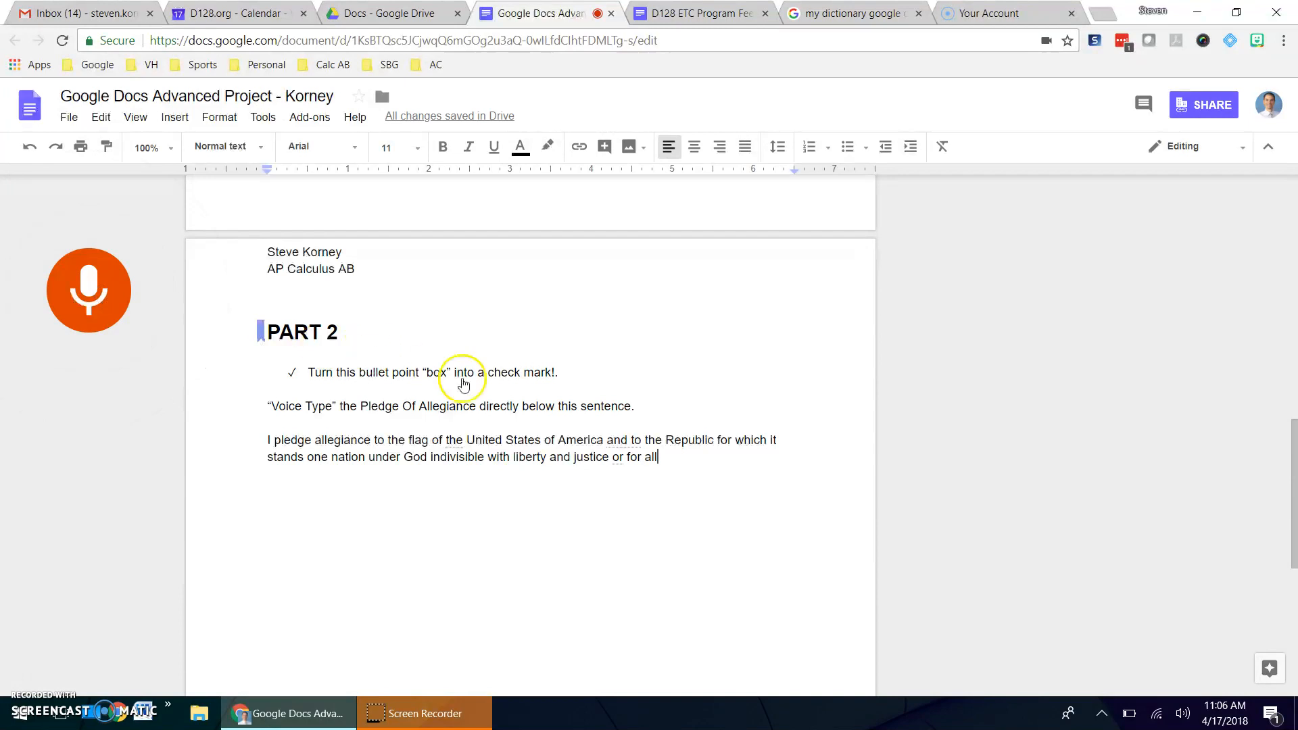
{"action": "left_click", "coordinate": [623, 460]}
{"action": "key", "text": "BackSpace"}
{"action": "key", "text": "BackSpace"}
{"action": "key", "text": "BackSpace"}
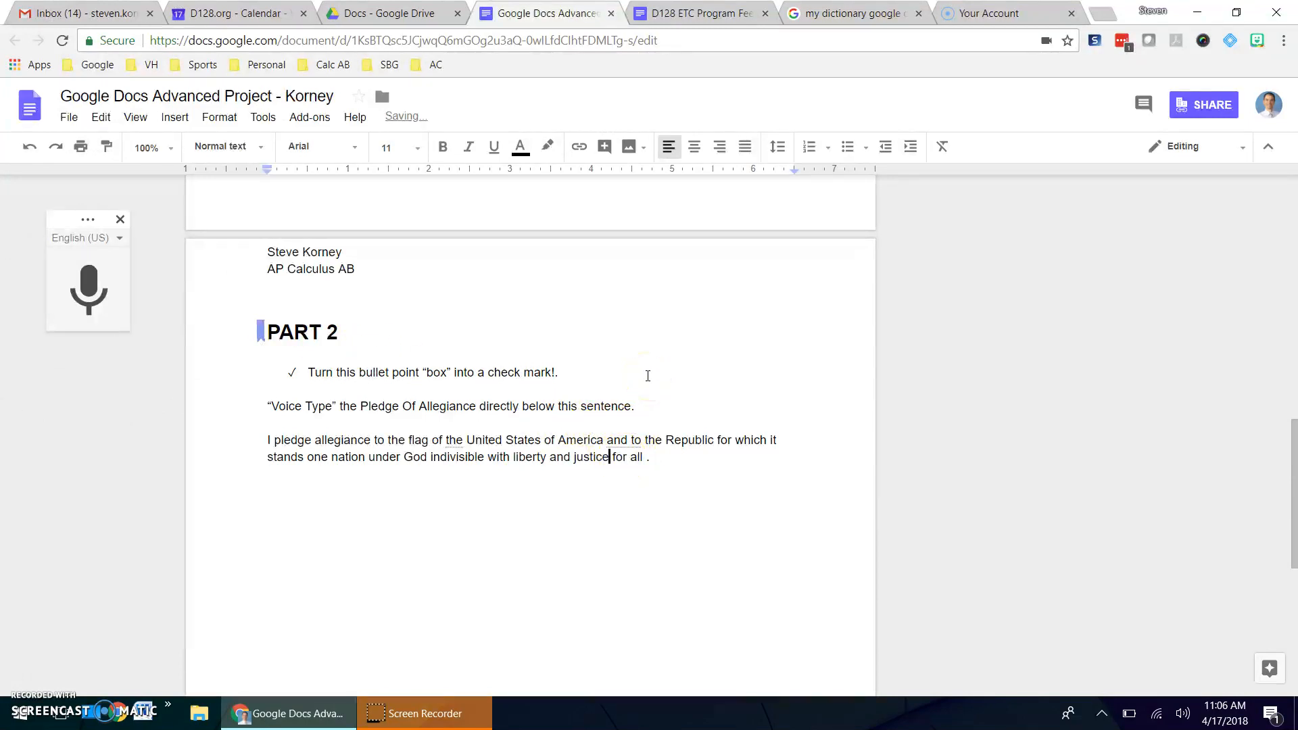
{"action": "left_click", "coordinate": [674, 457]}
{"action": "key", "text": "BackSpace"}
{"action": "key", "text": "BackSpace"}
{"action": "type", "text": "."}
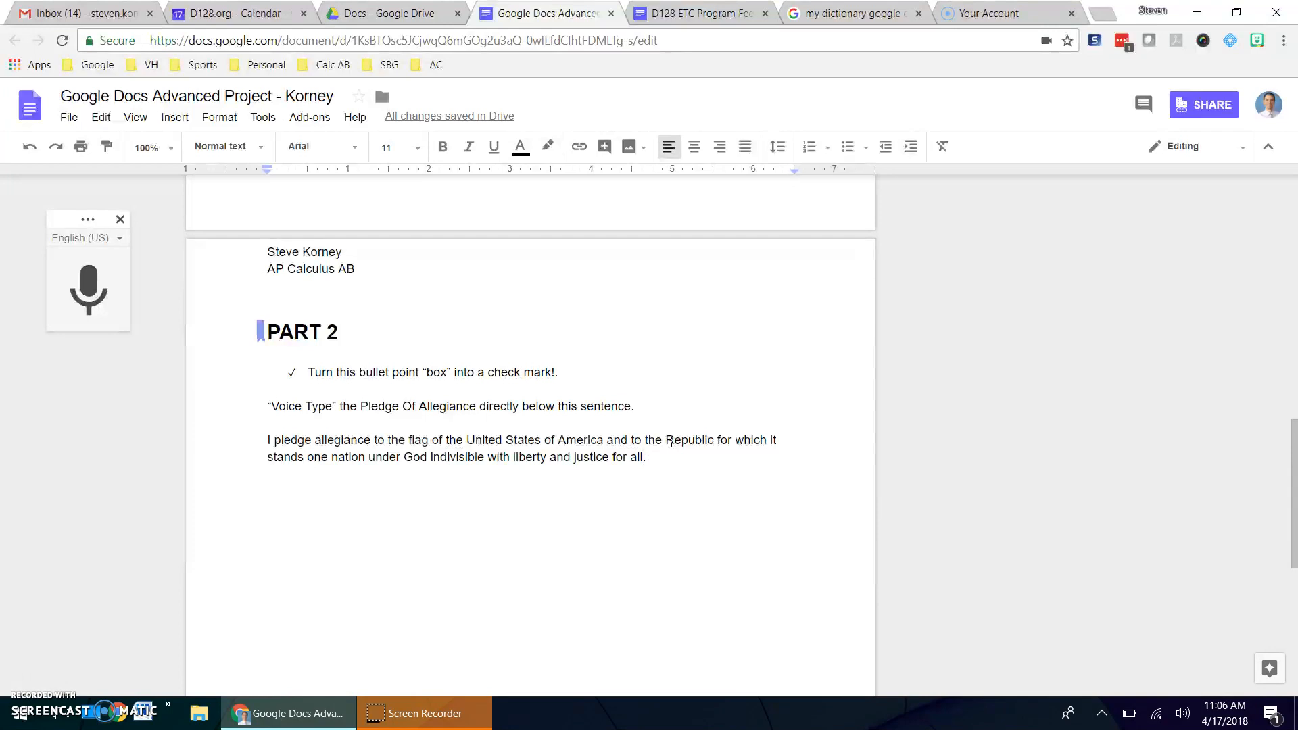
{"action": "left_click", "coordinate": [662, 457]}
Add the word "Riemann" to the personal spelling dictionary and save it.
{"action": "left_click", "coordinate": [262, 120]}
{"action": "mouse_move", "coordinate": [282, 154]}
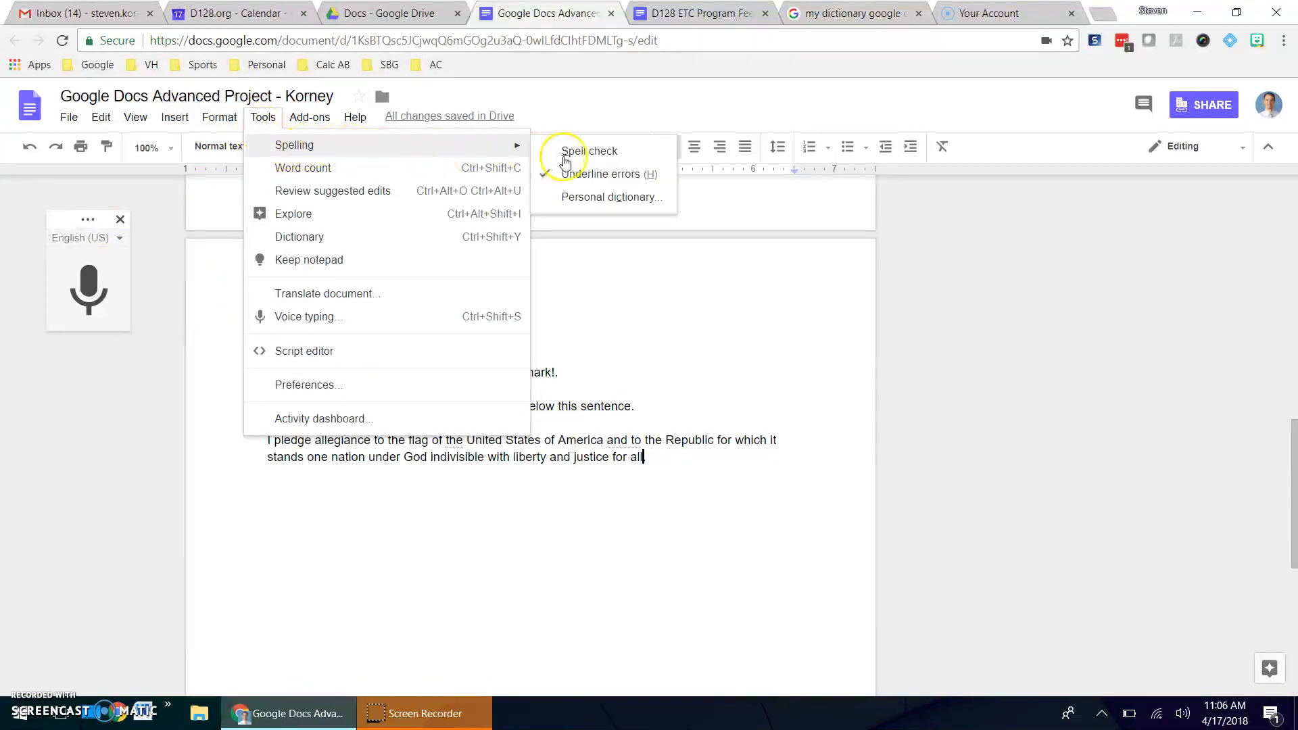
{"action": "left_click", "coordinate": [593, 202]}
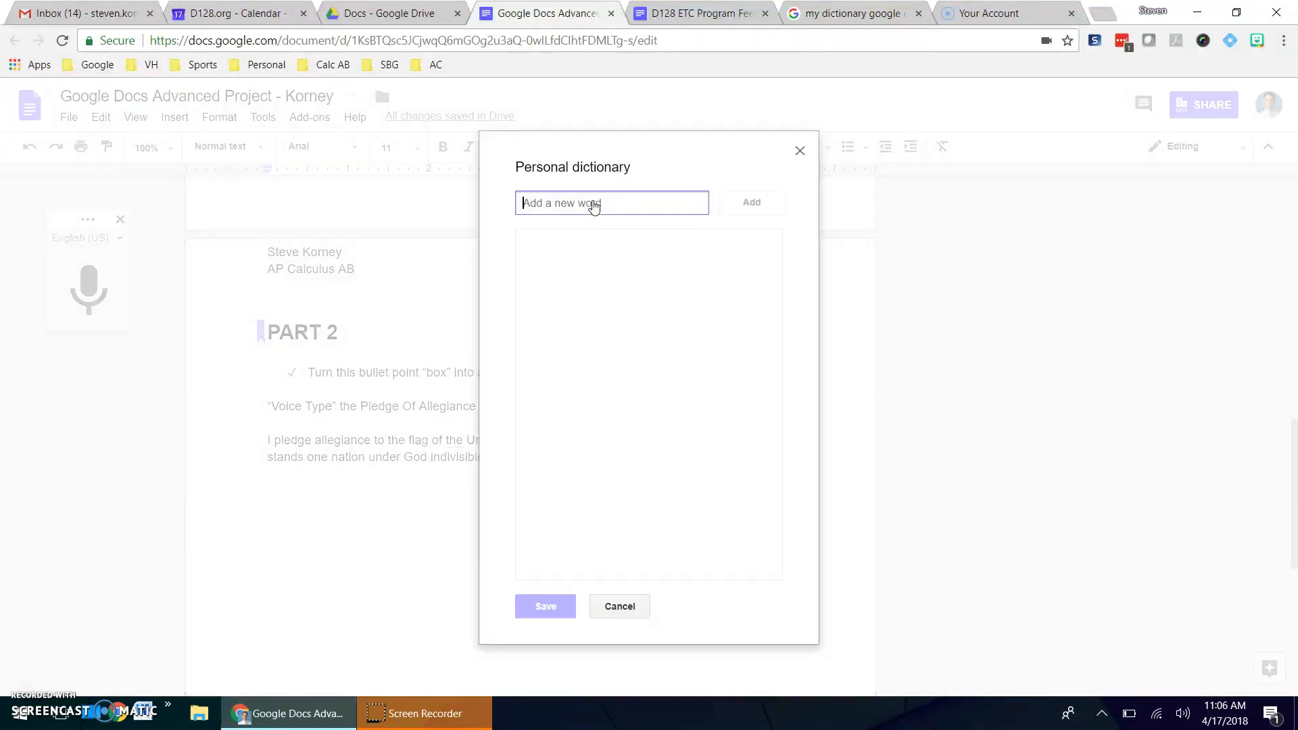
{"action": "left_click", "coordinate": [576, 202]}
{"action": "type", "text": "Riemann"}
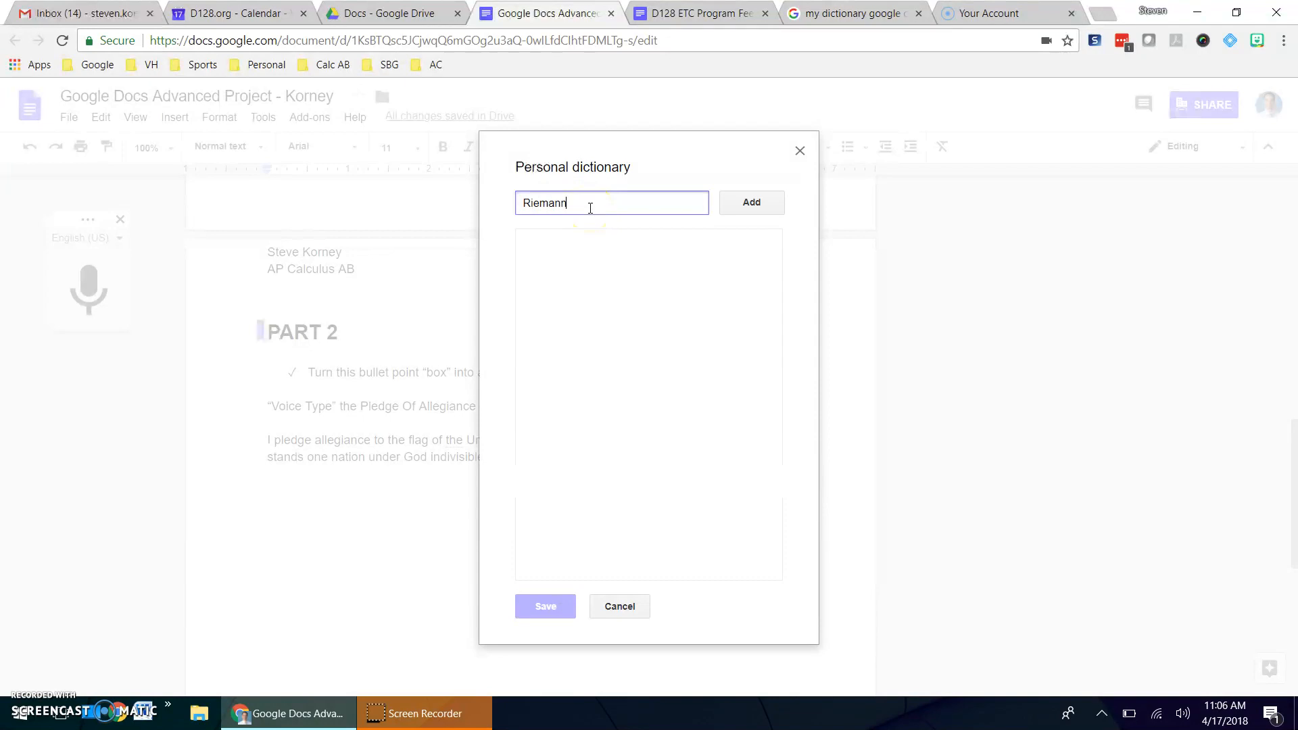
{"action": "left_click", "coordinate": [740, 207]}
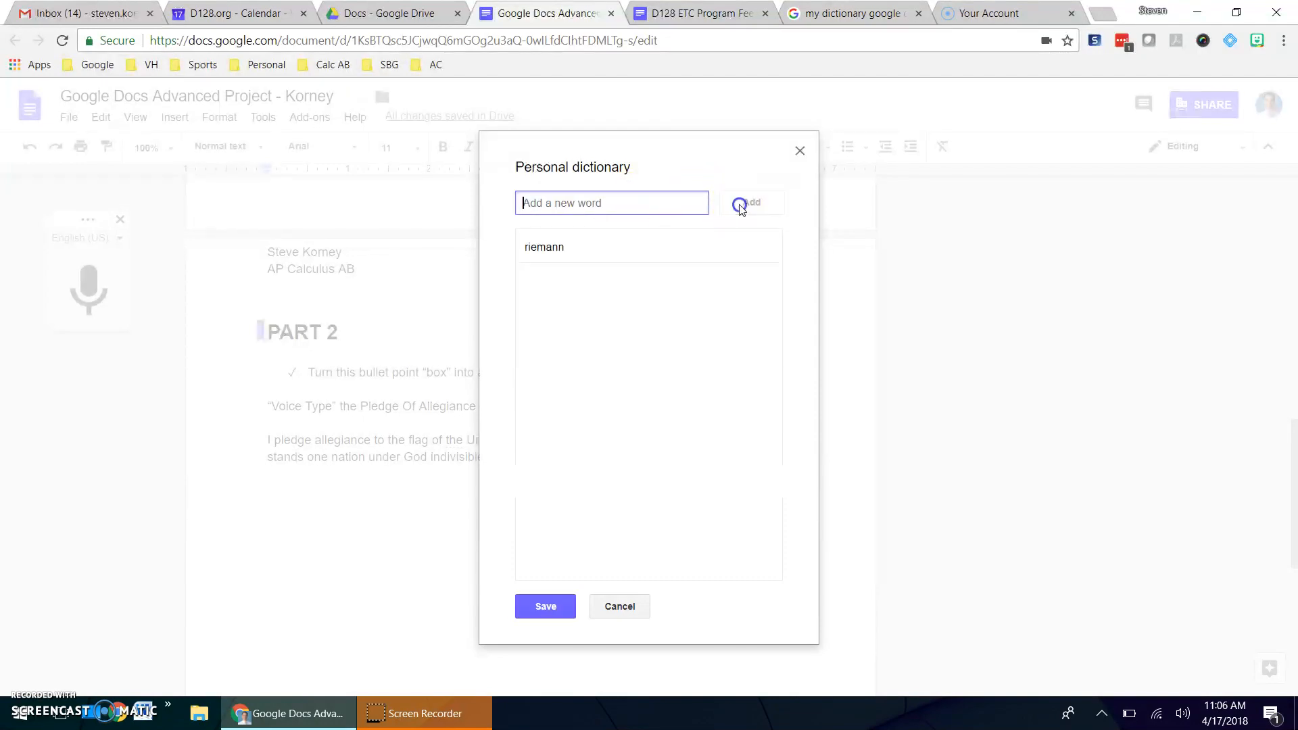
{"action": "left_click", "coordinate": [544, 606]}
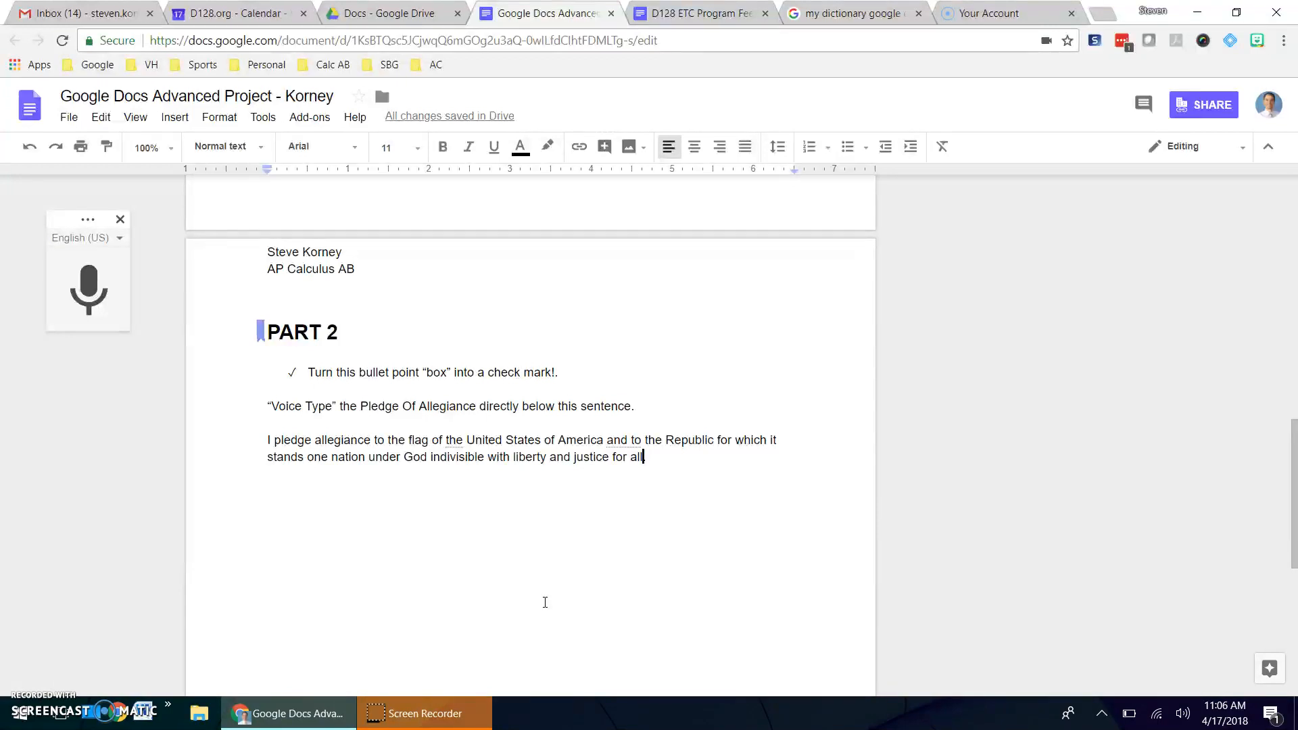
{"action": "left_click", "coordinate": [544, 601]}
Publish the document to the web as a link, confirm publishing, and close the publishing dialog.
{"action": "left_click", "coordinate": [73, 118]}
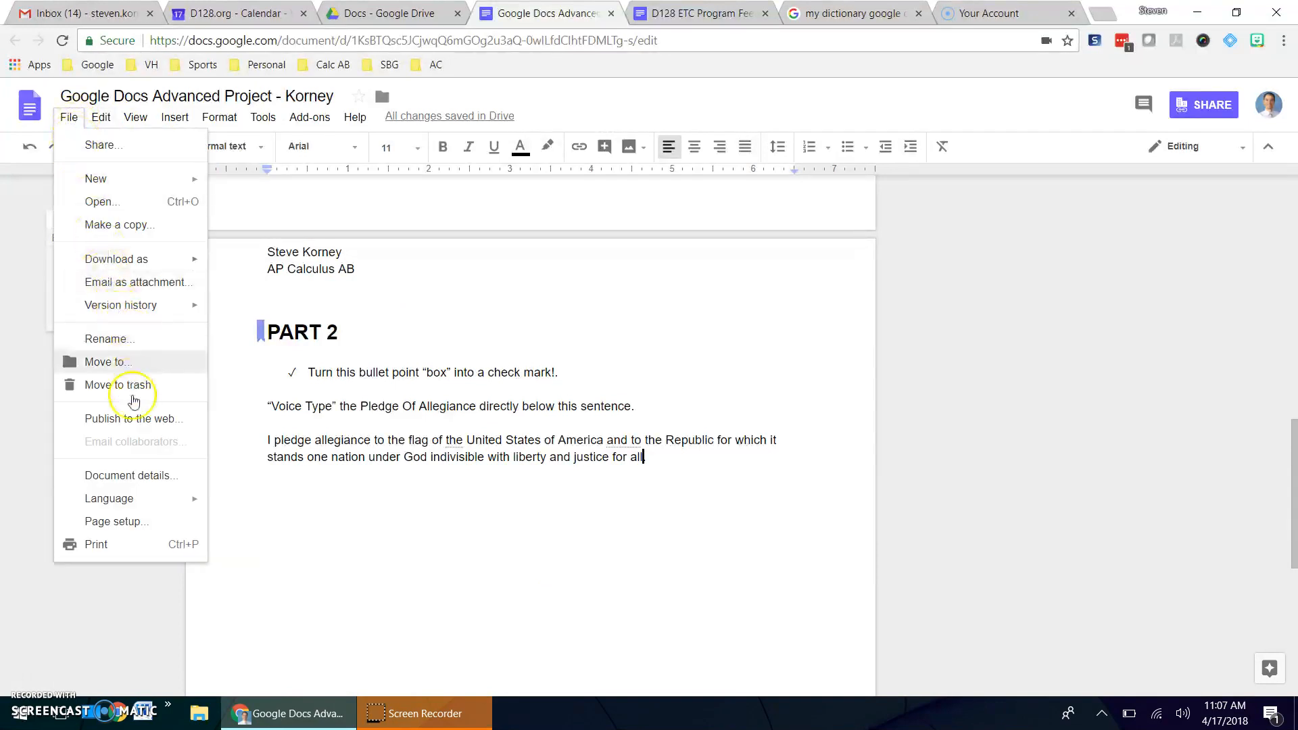
{"action": "left_click", "coordinate": [130, 419]}
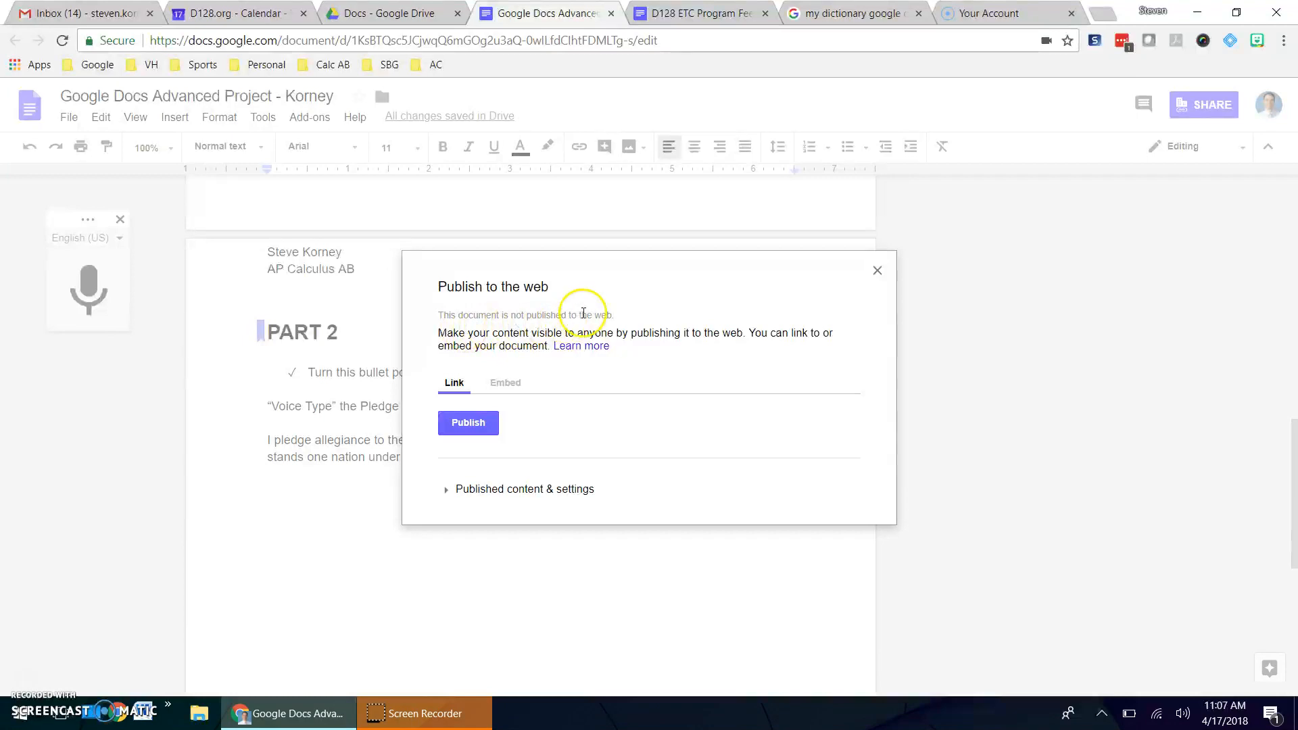
{"action": "left_click", "coordinate": [507, 384]}
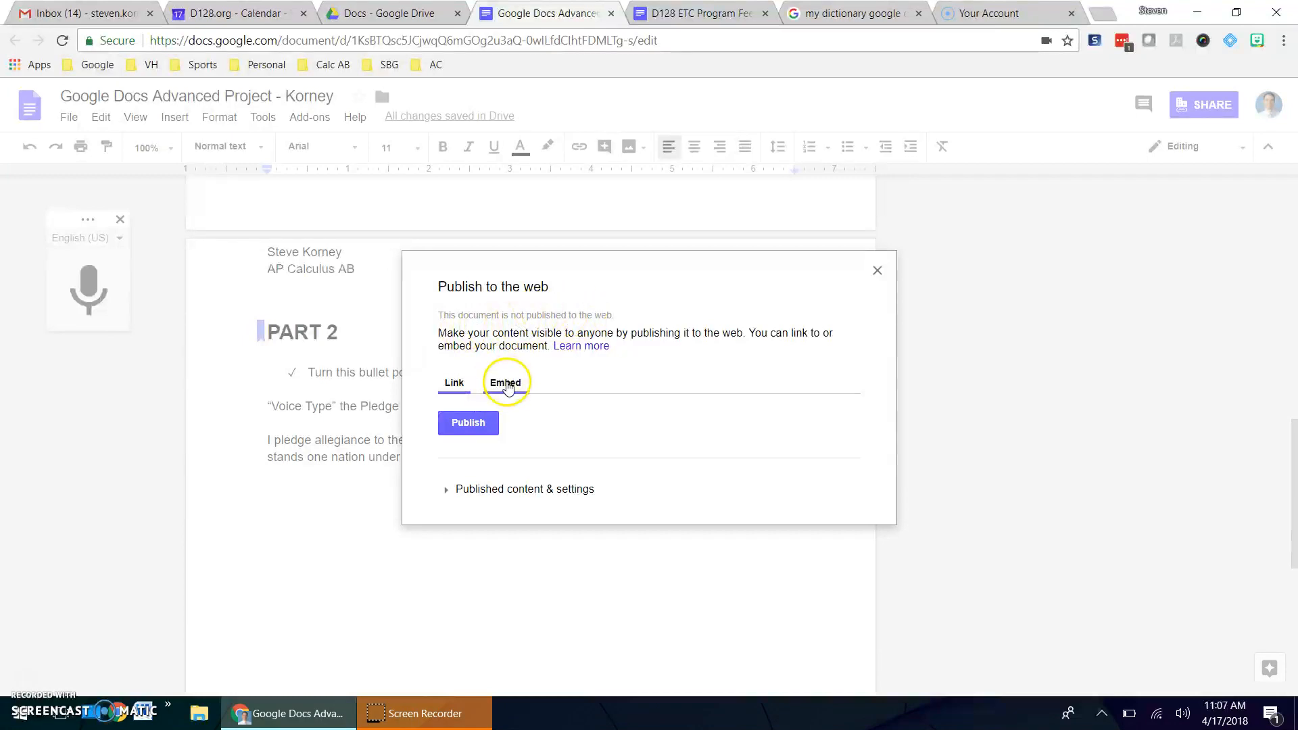
{"action": "left_click", "coordinate": [467, 425]}
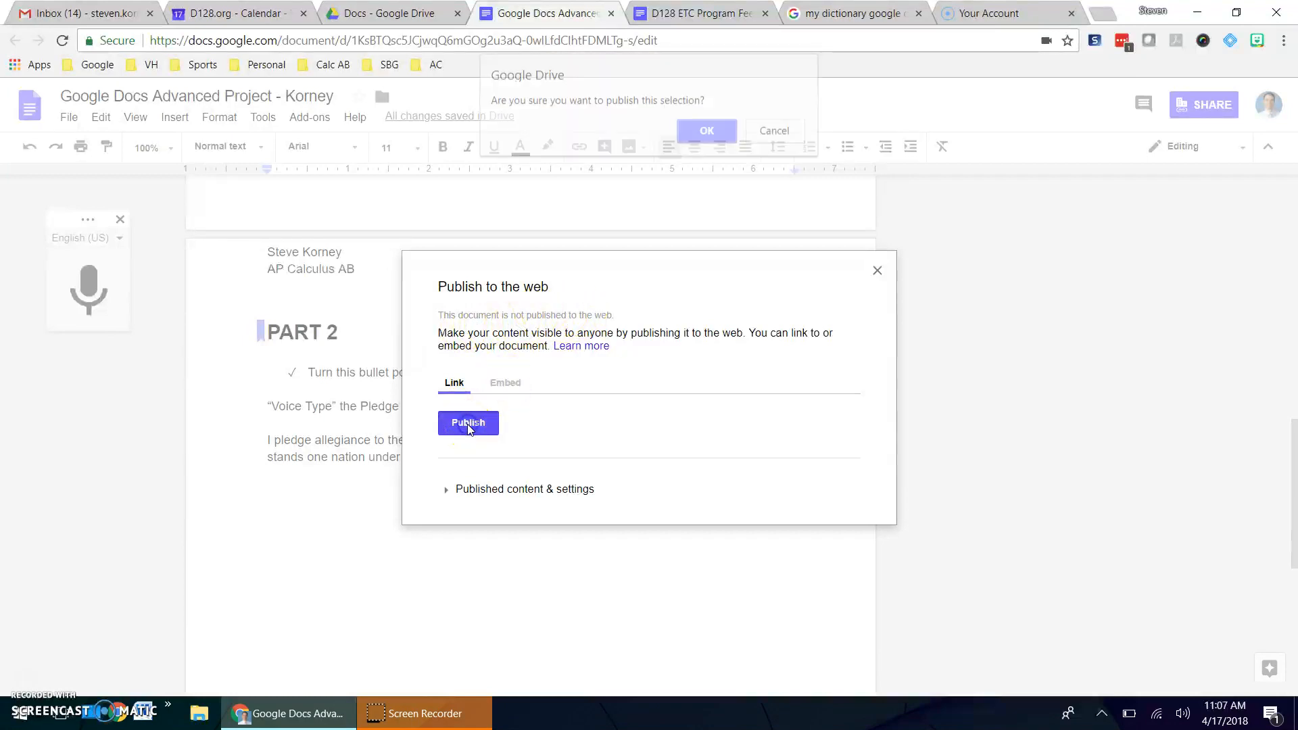
{"action": "left_click", "coordinate": [705, 132]}
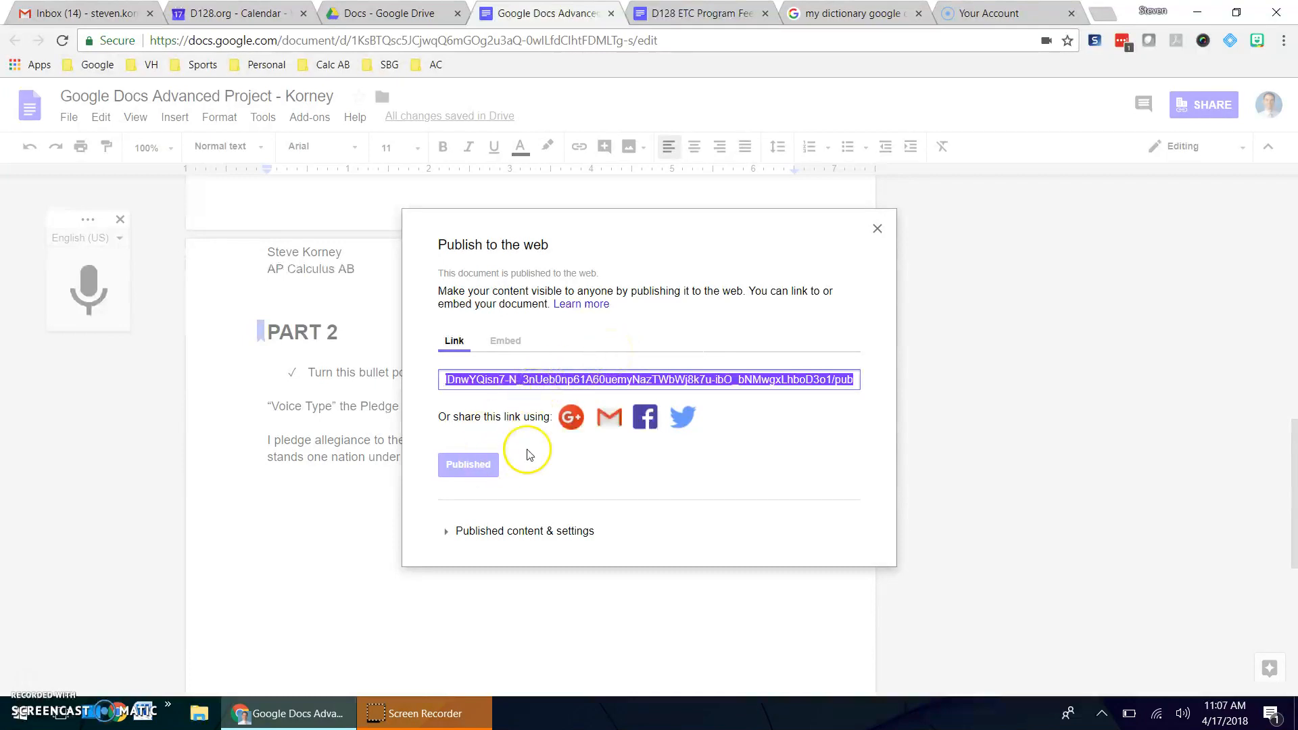
{"action": "left_click", "coordinate": [877, 230]}
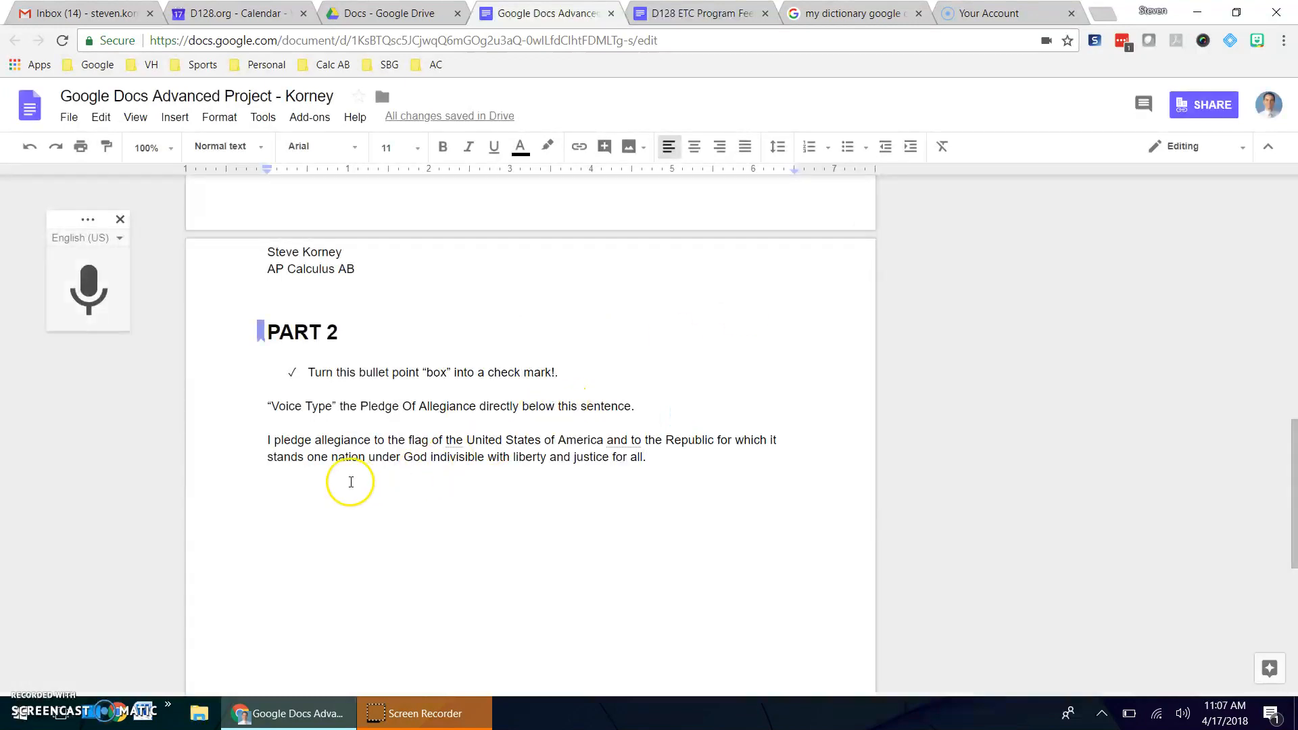
Insert the document's published web link on a new line below the dictated Pledge of Allegiance and make it a live hyperlink.
{"action": "key", "text": "Return"}
{"action": "type", "text": "https://docs.google.com/document/d/e/2PACX-1vRx2zQauzIagm9XYqlMDnwYQisn7-N_3nUeb0np61A60uemyNazTWbWj8k7u-ibO_bNMwgxLhboD3o1/pub"}
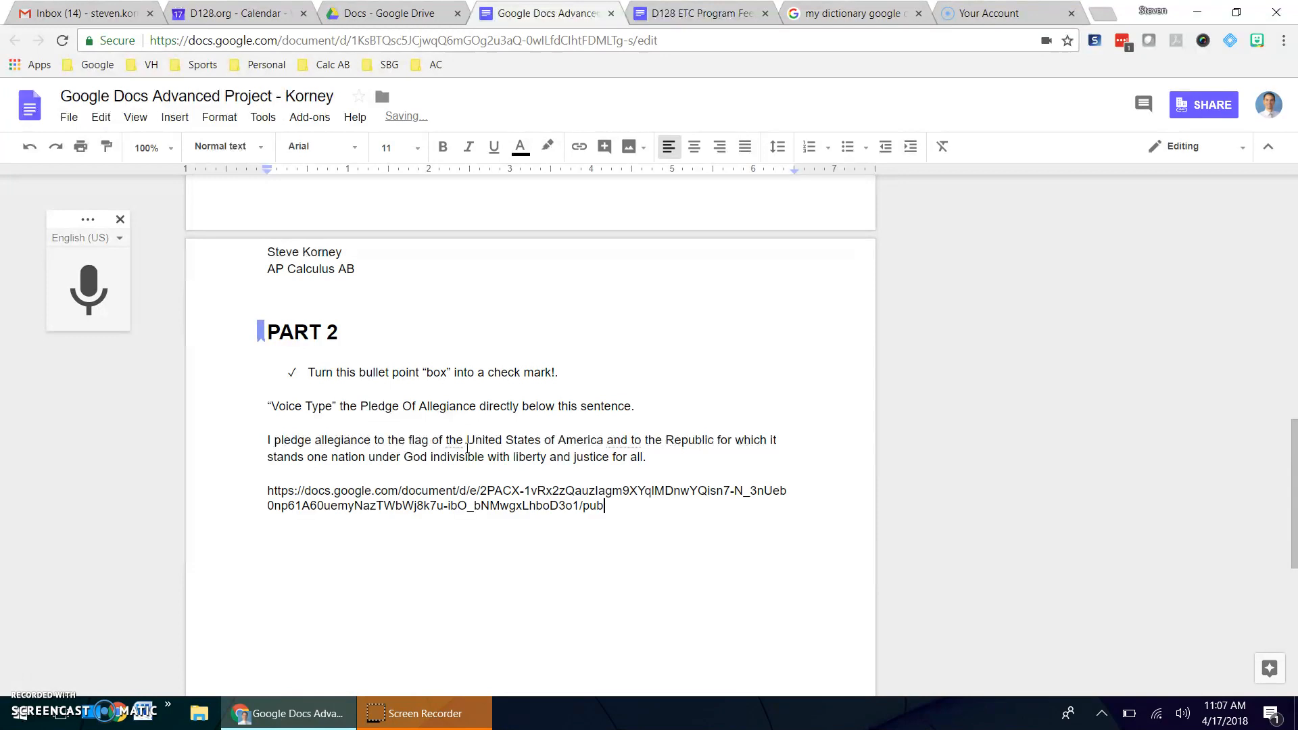
{"action": "key", "text": "Return"}
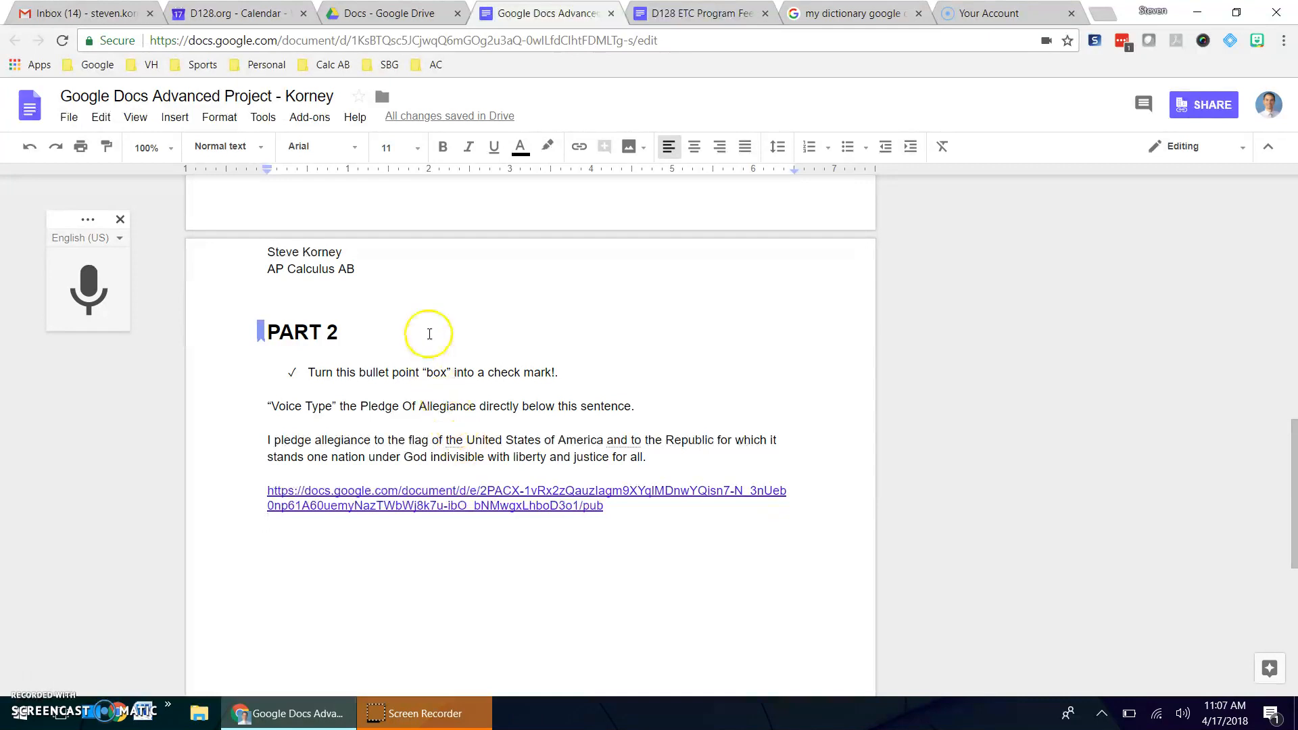
Start emailing the document as an attachment, review the available attachment formats and keep PDF.
{"action": "left_click", "coordinate": [71, 119]}
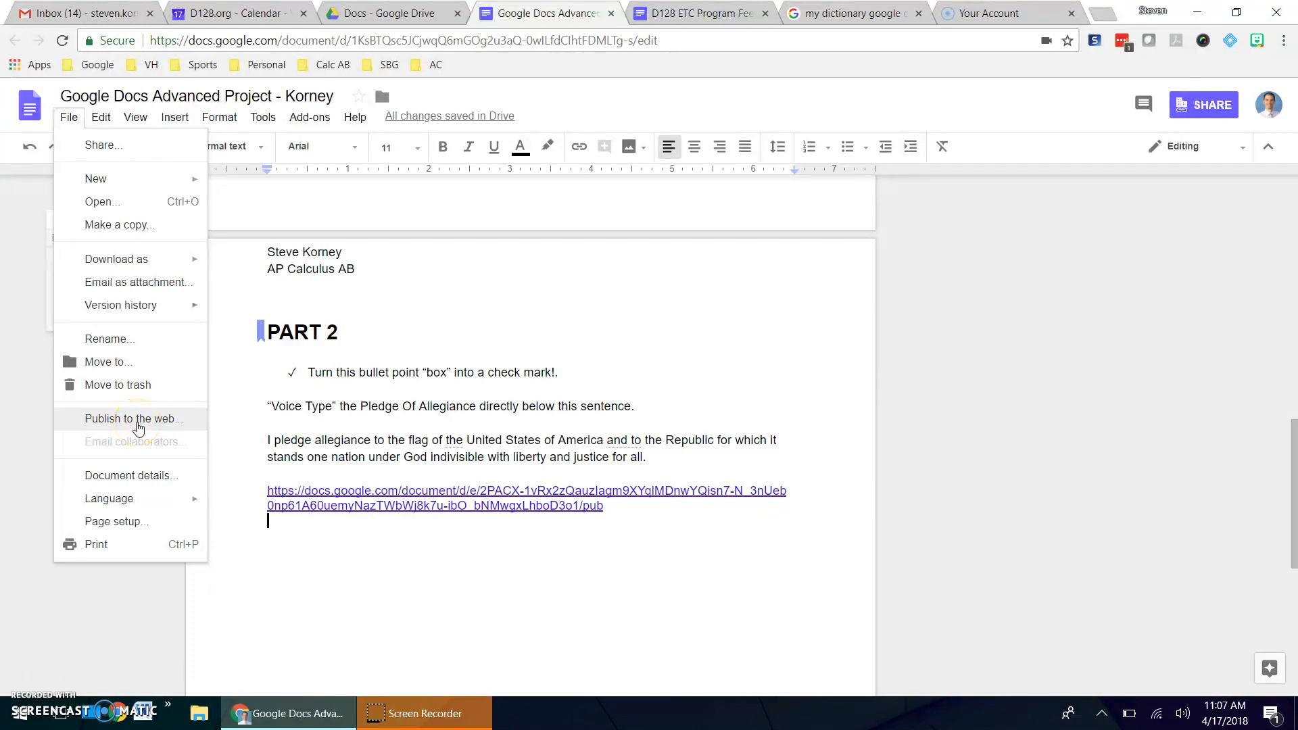
{"action": "left_click", "coordinate": [140, 282]}
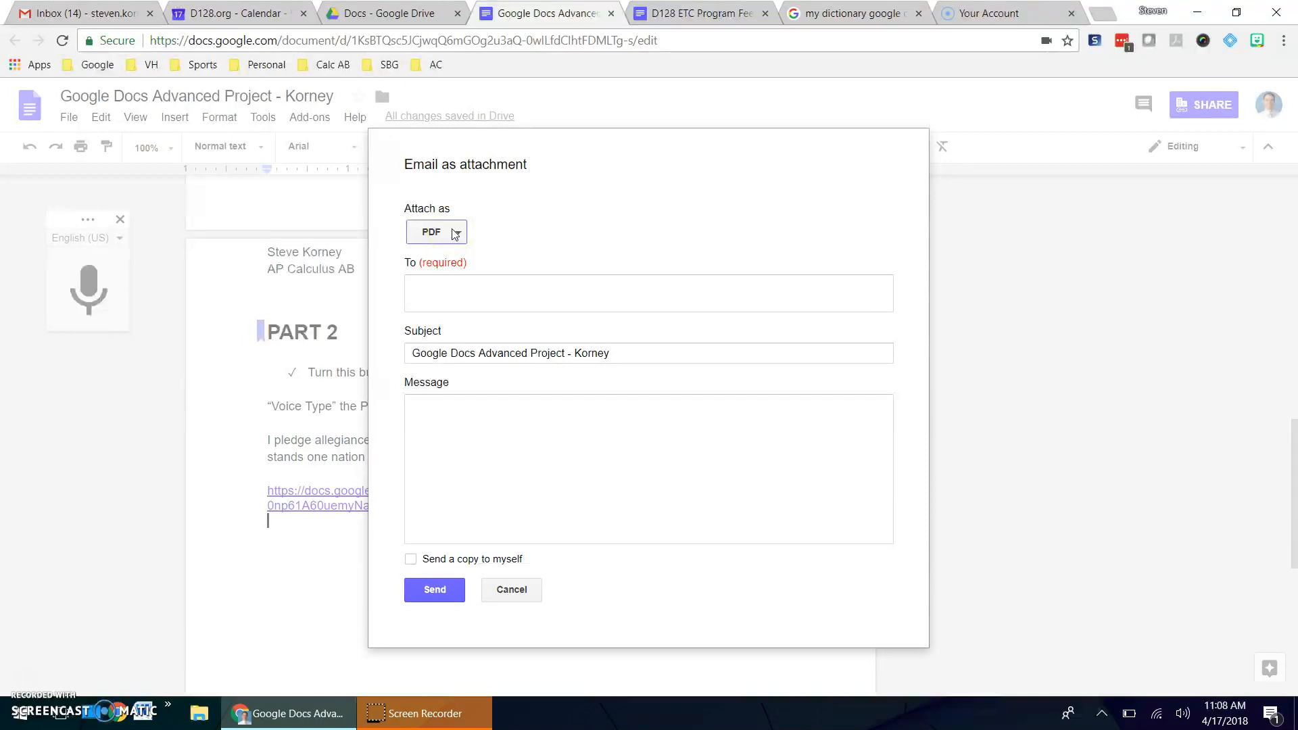
{"action": "left_click", "coordinate": [455, 233]}
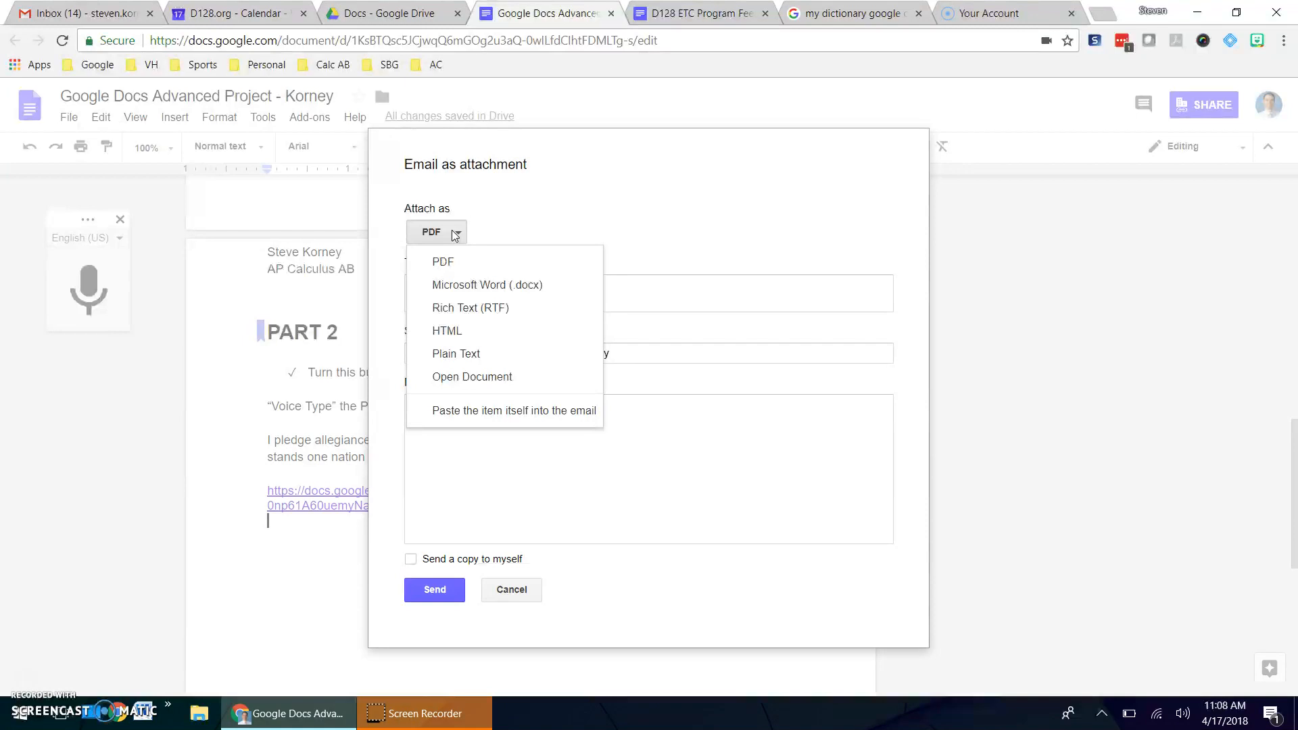
{"action": "left_click", "coordinate": [456, 235]}
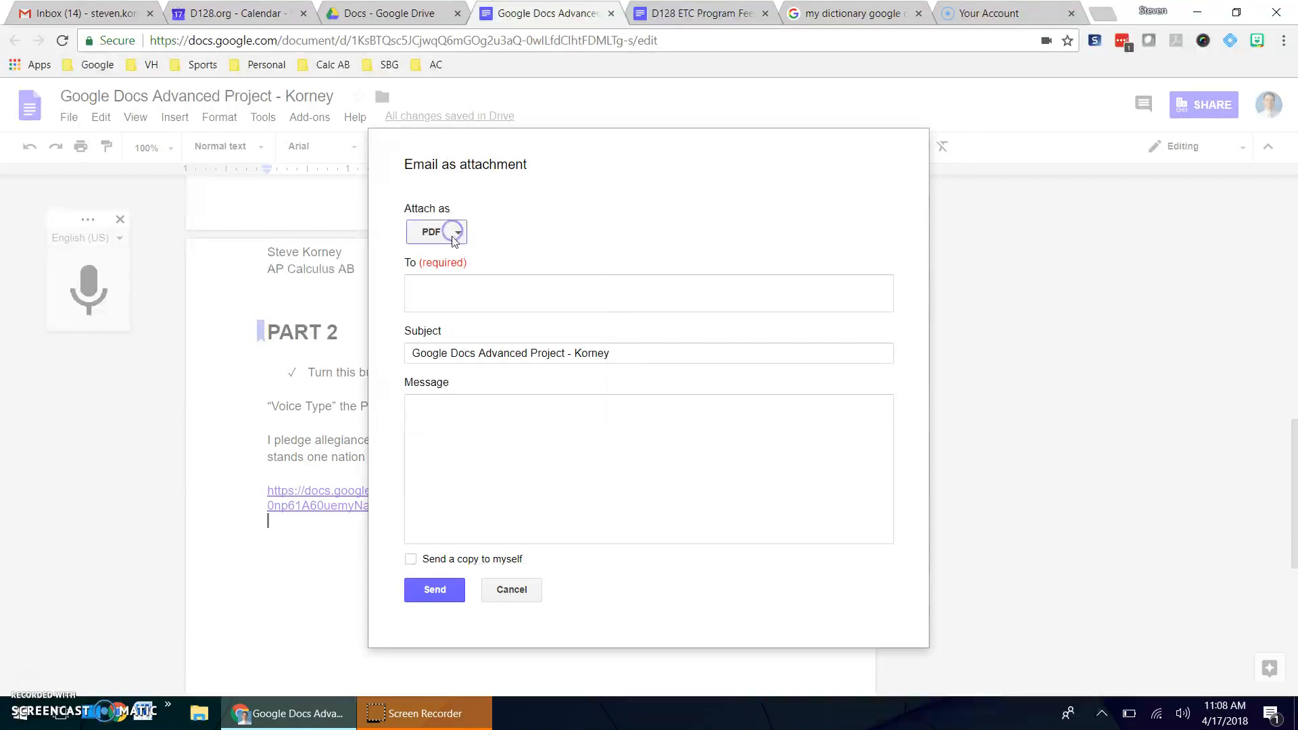
Address the email to the D128 ETC contact, enter the message "Here is my project" and send it.
{"action": "left_click", "coordinate": [441, 298]}
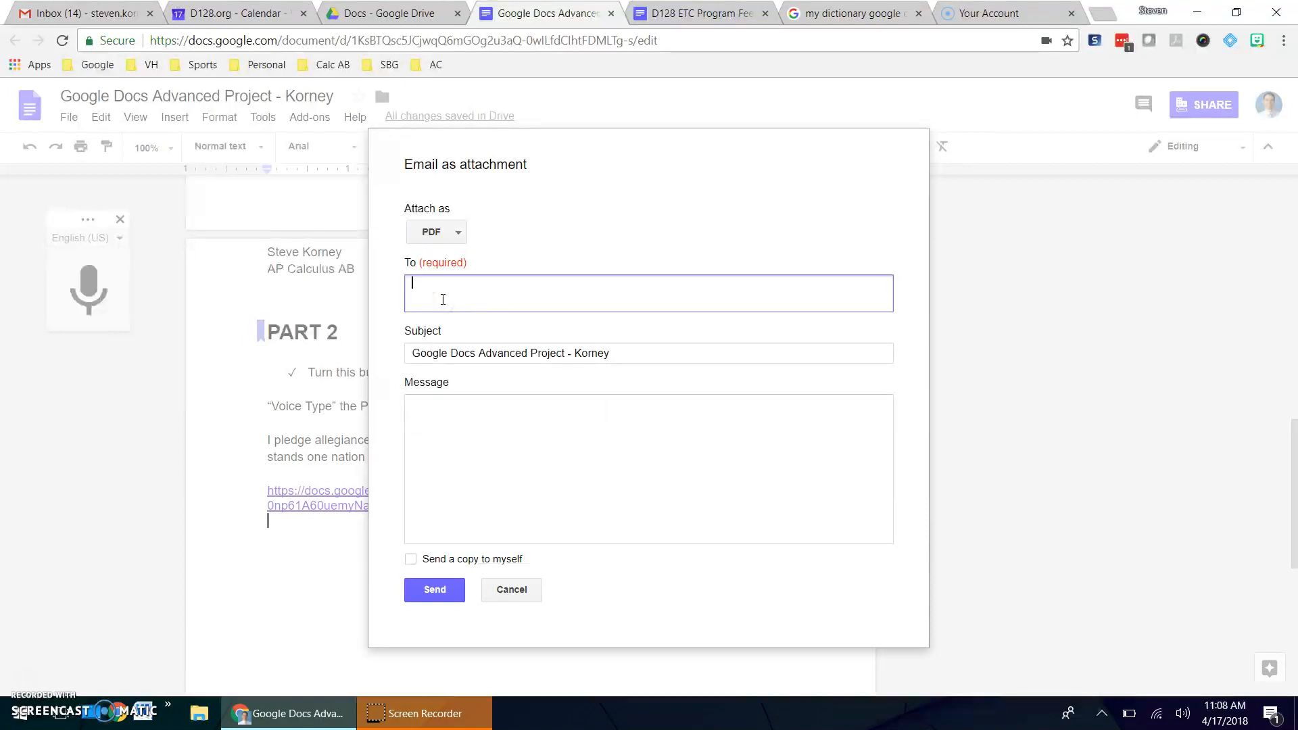
{"action": "type", "text": "d128etc"}
{"action": "key", "text": "Return"}
{"action": "left_click", "coordinate": [487, 413]}
{"action": "type", "text": "Here is my project."}
{"action": "left_click", "coordinate": [436, 593]}
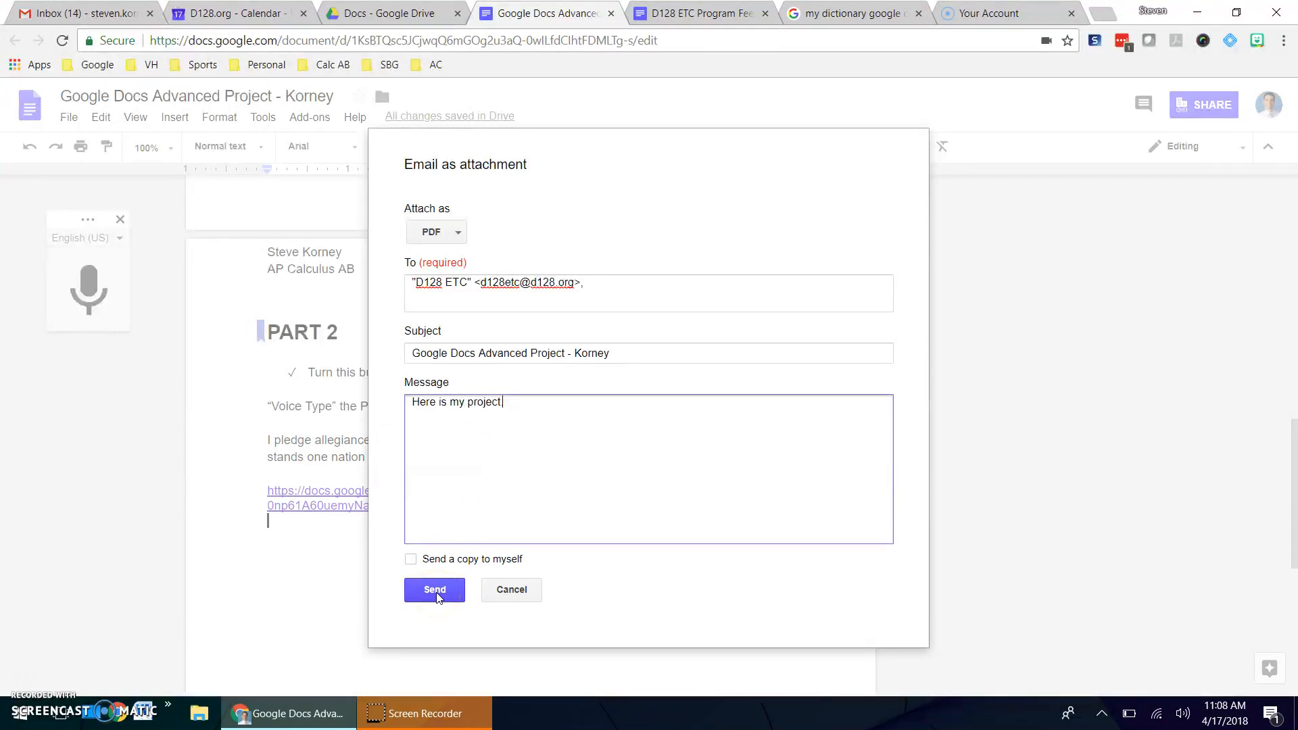